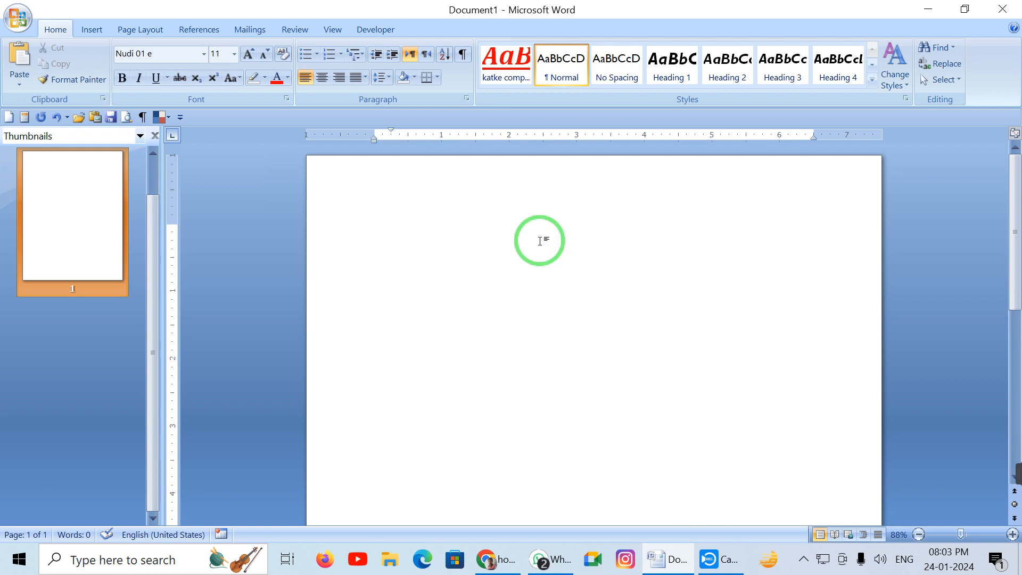
Switch the empty first line from right alignment to centred alignment
key(ctrl+r)
key(ctrl+e)
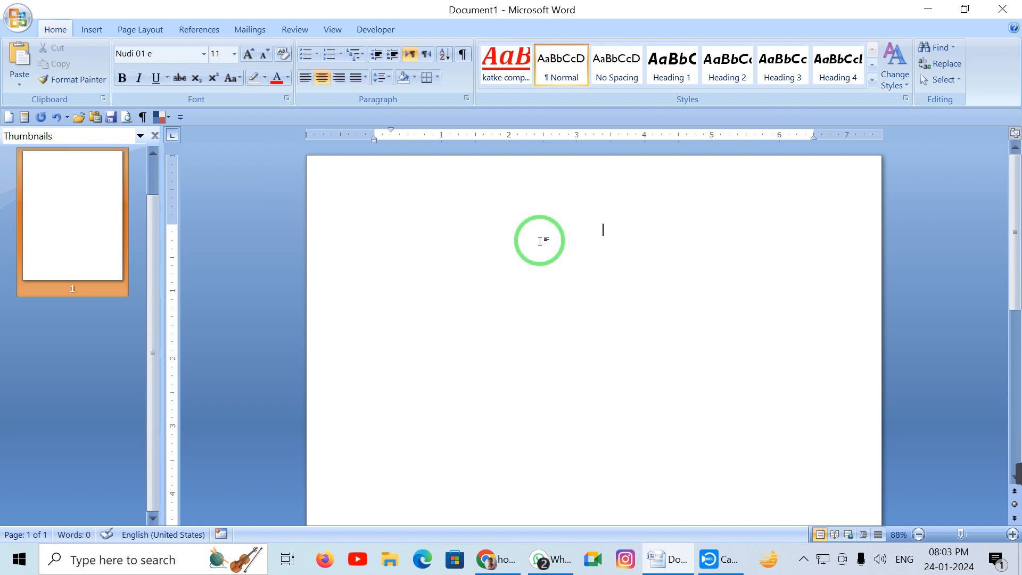
Enlarge the font to 14 and type the heading ರಜೆಯ ಪತ್ರ
click(248, 55)
click(248, 55)
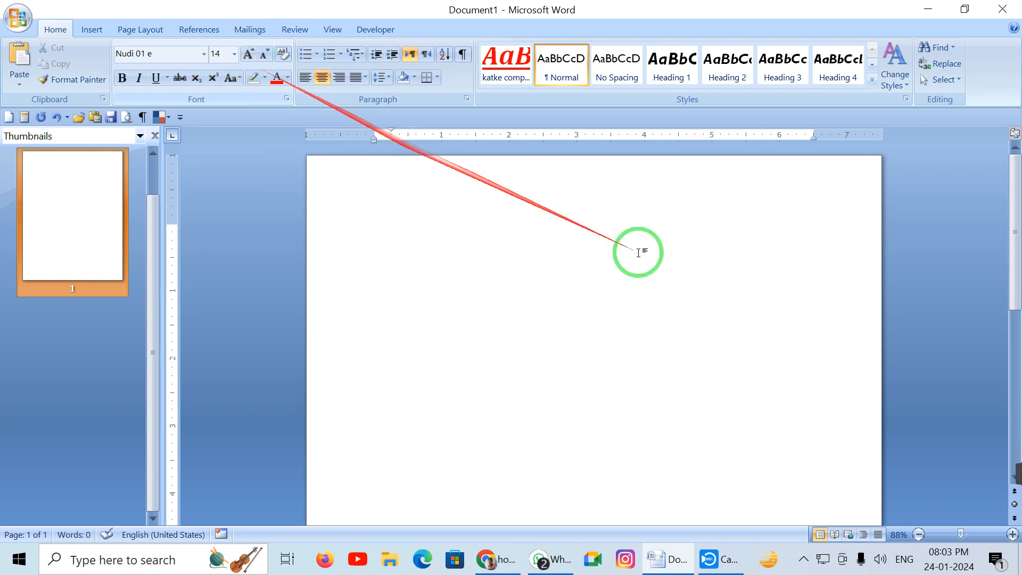
text(ರಜ)
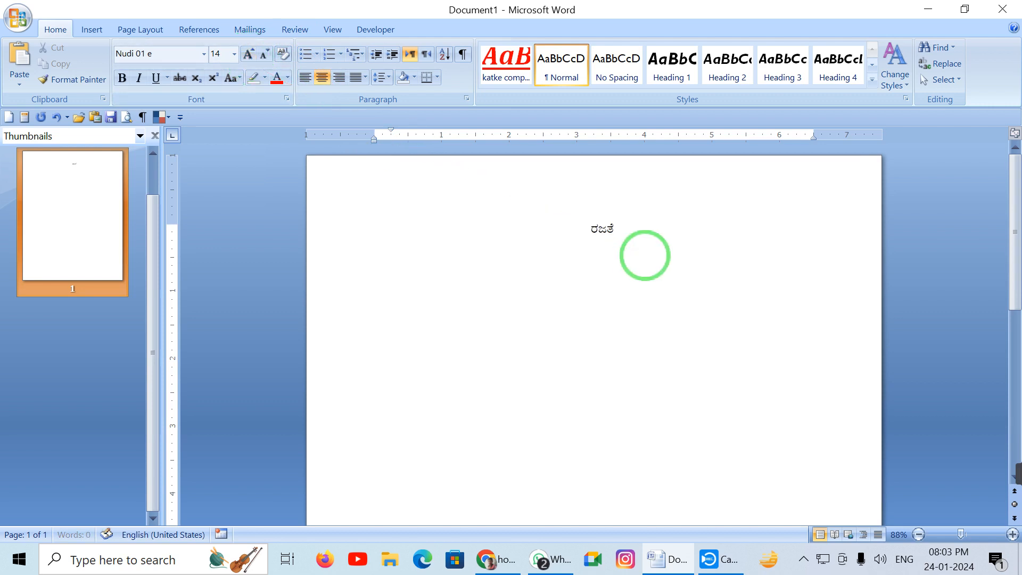
key(BackSpace)
text(ಜೆಯ ಪತ್ರ)
Make the heading bold, underlined and 16 pt, with a left-aligned line below it
drag(670, 235, 433, 230)
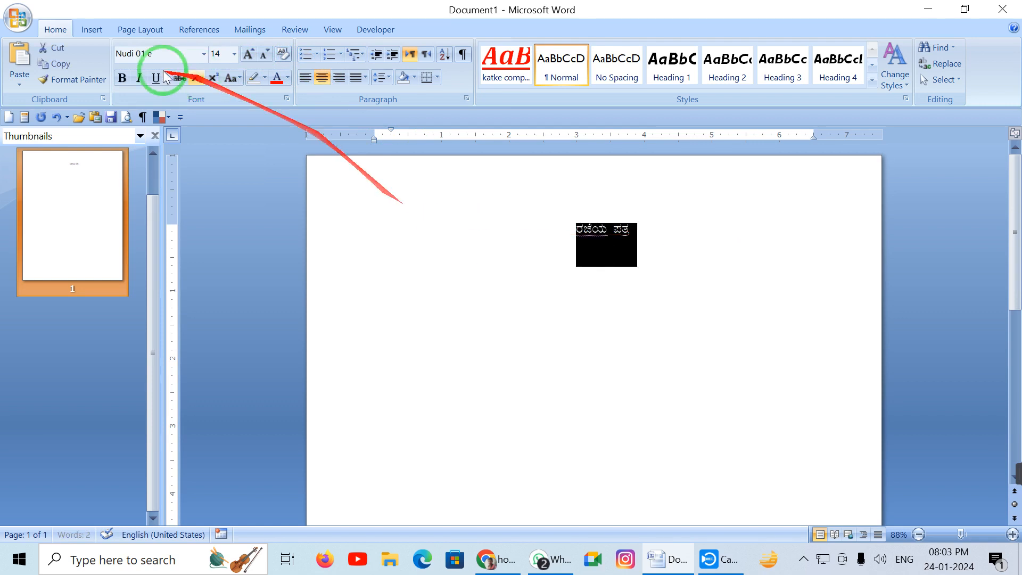
click(123, 78)
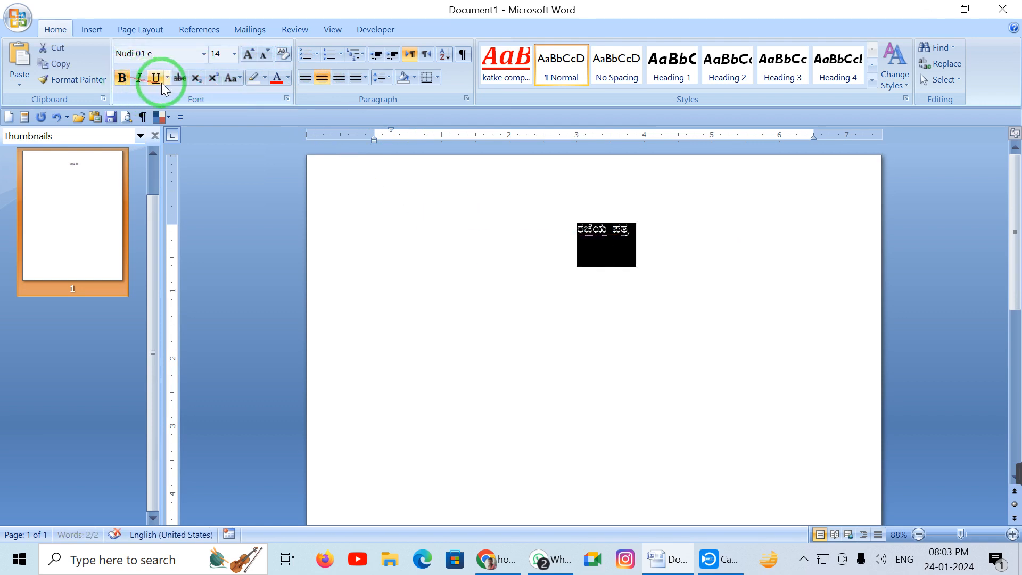
click(156, 78)
click(660, 236)
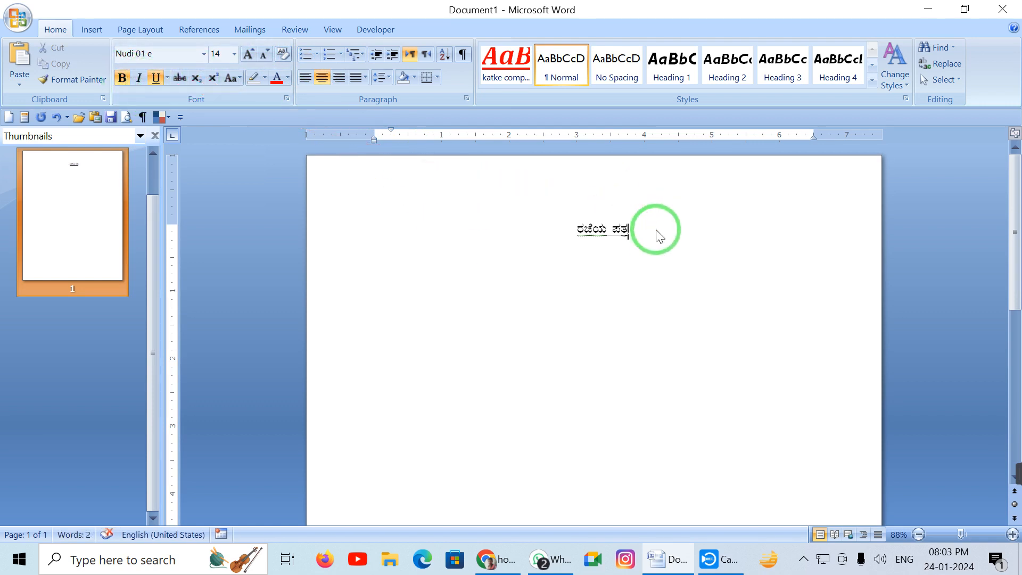
key(ctrl+Return)
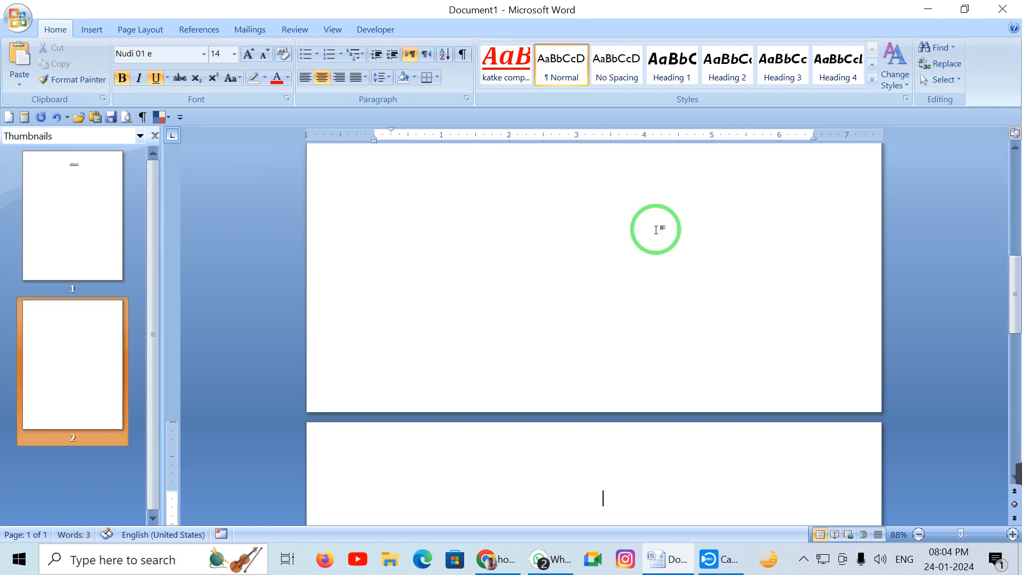
key(Left)
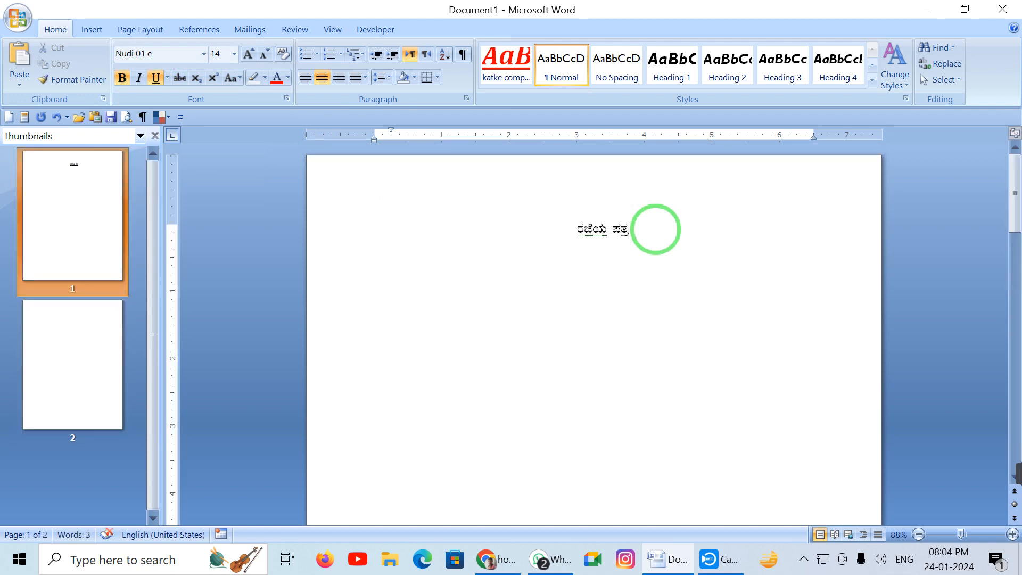
key(ctrl+l)
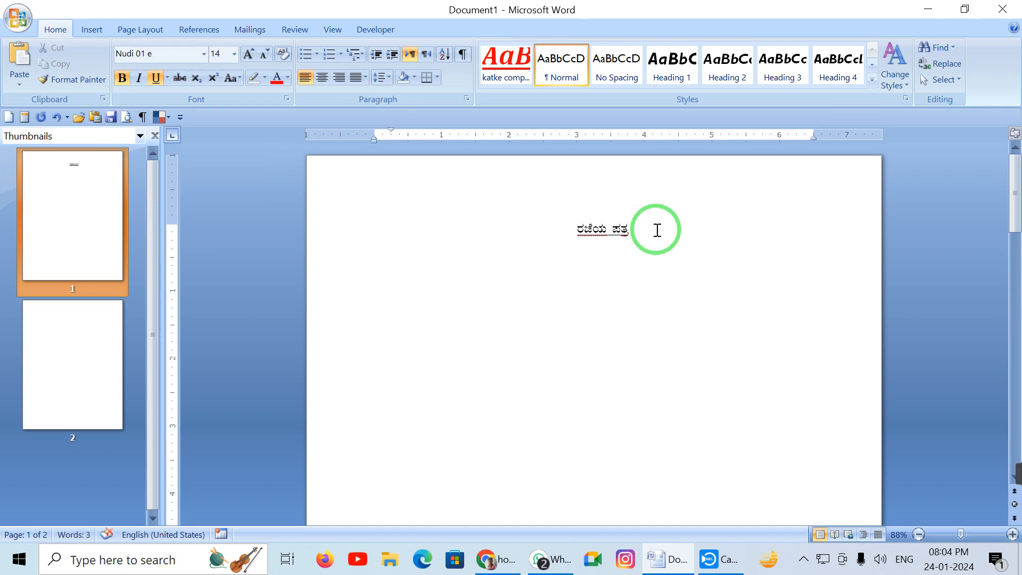
drag(633, 232, 579, 220)
click(253, 55)
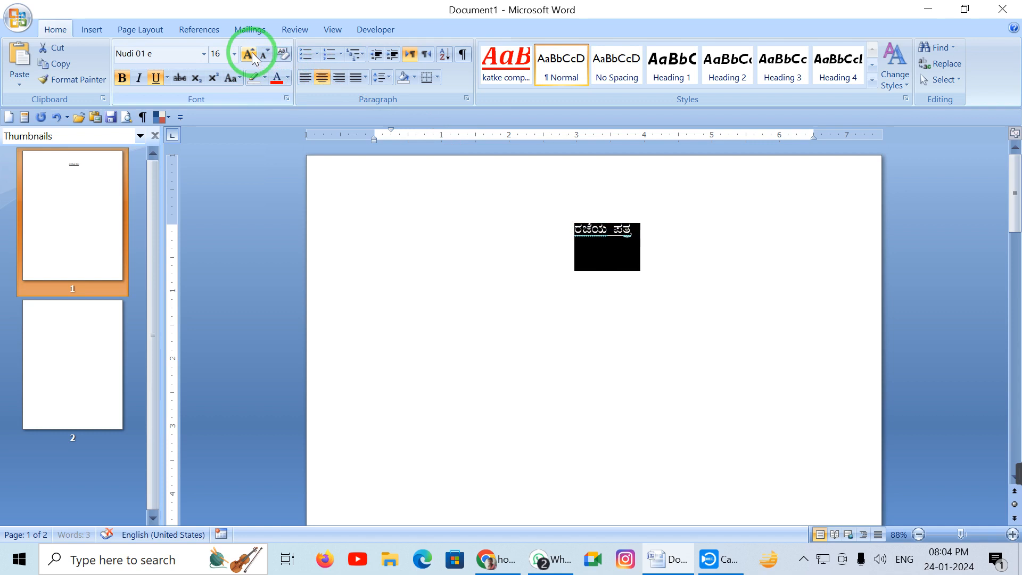
Set the line below the heading to plain 12 pt, with no bold or underline
click(395, 274)
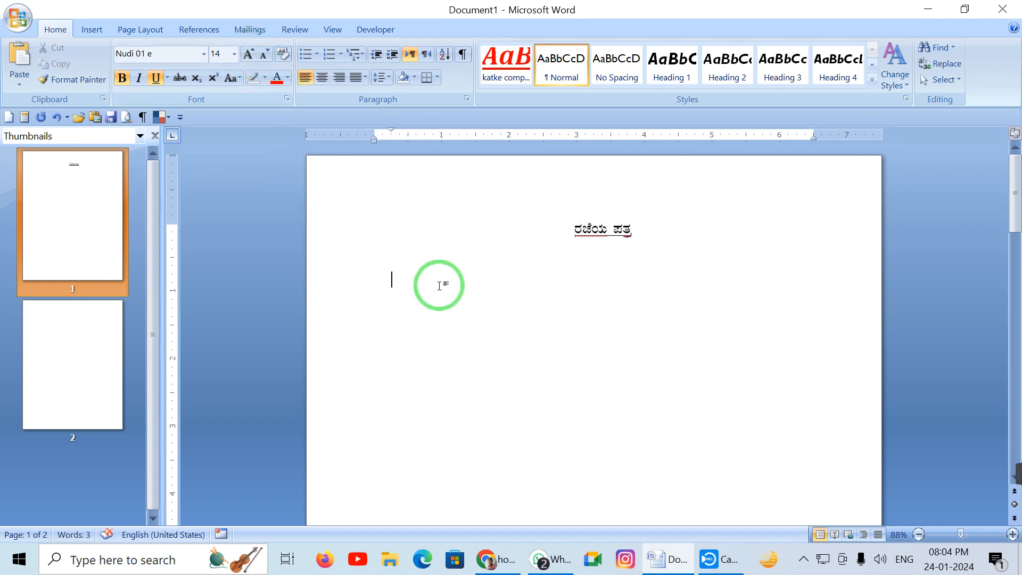
key(ctrl+shift+comma)
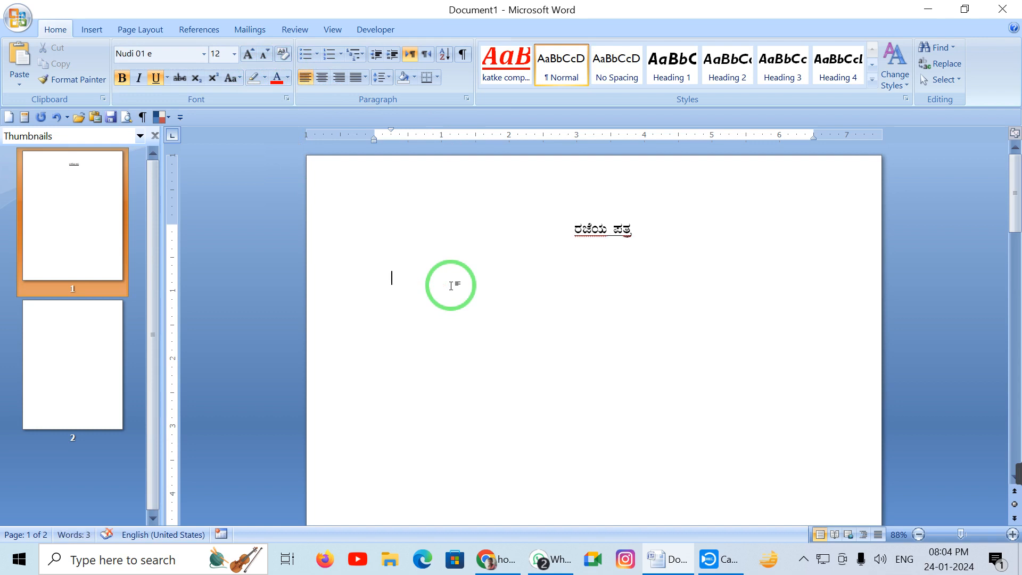
key(ctrl+b)
key(ctrl+u)
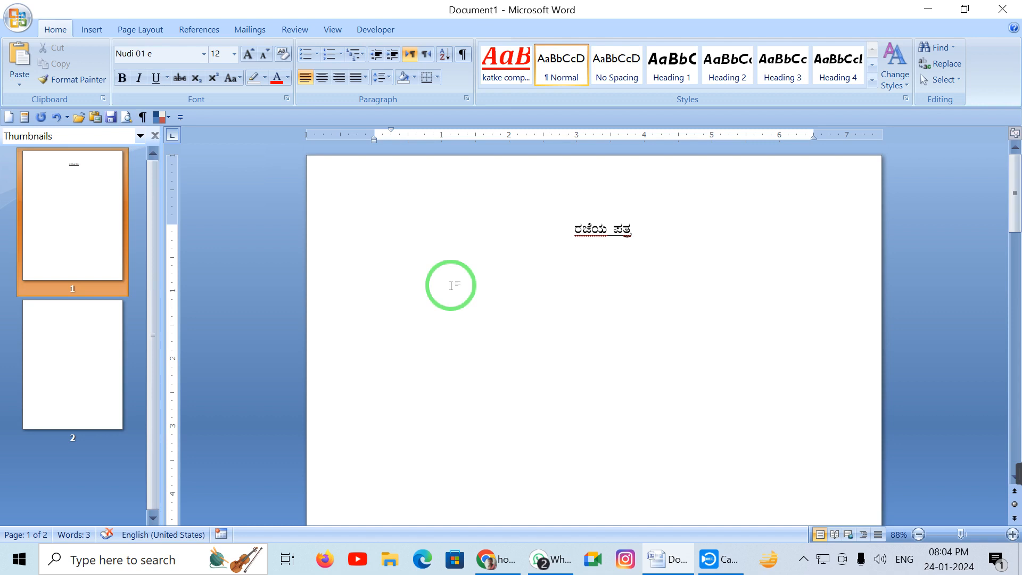
Type the student's and father's names, and remove the first-line indent so the line sits flush left
key(Return)
key(Return)
key(BackSpace)
key(Return)
key(Tab)
click(503, 280)
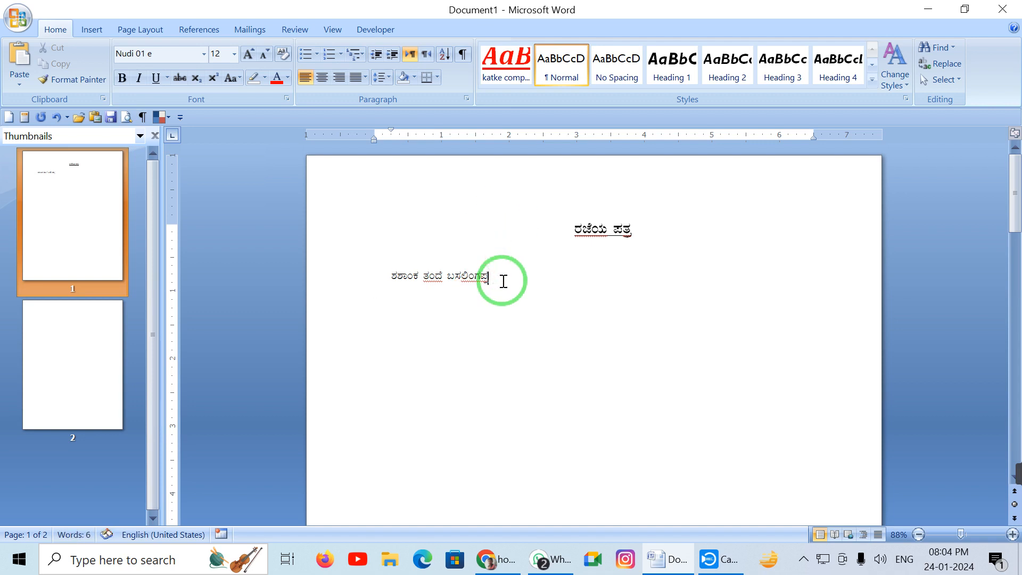
key(Down)
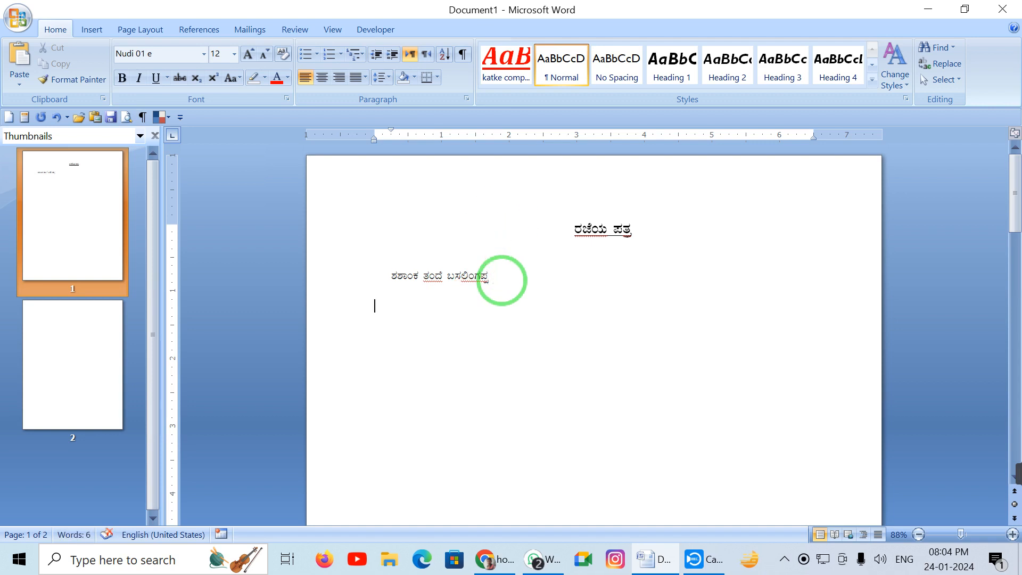
key(Up)
key(Up)
key(Up)
click(384, 280)
key(BackSpace)
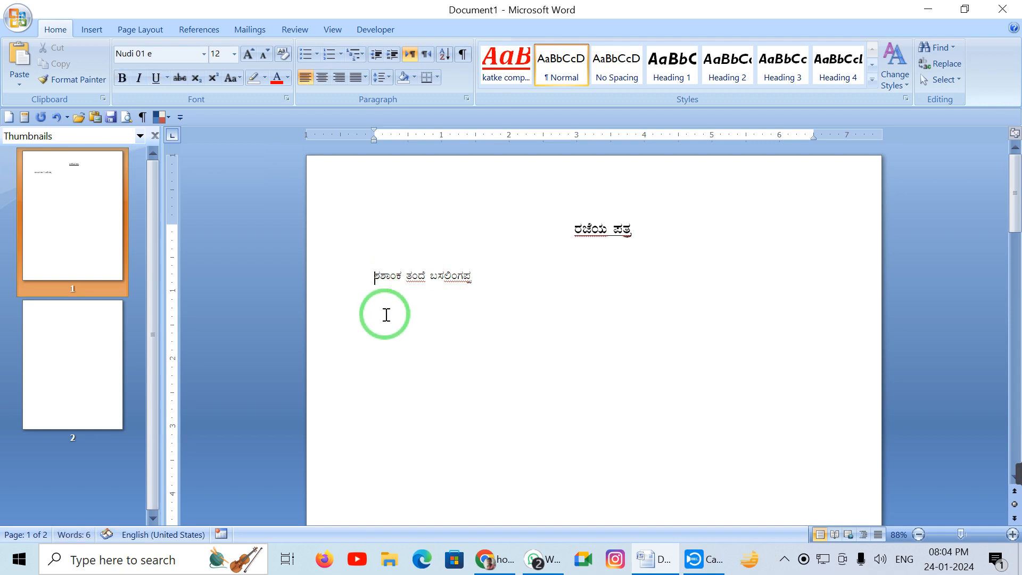
click(478, 277)
key(Return)
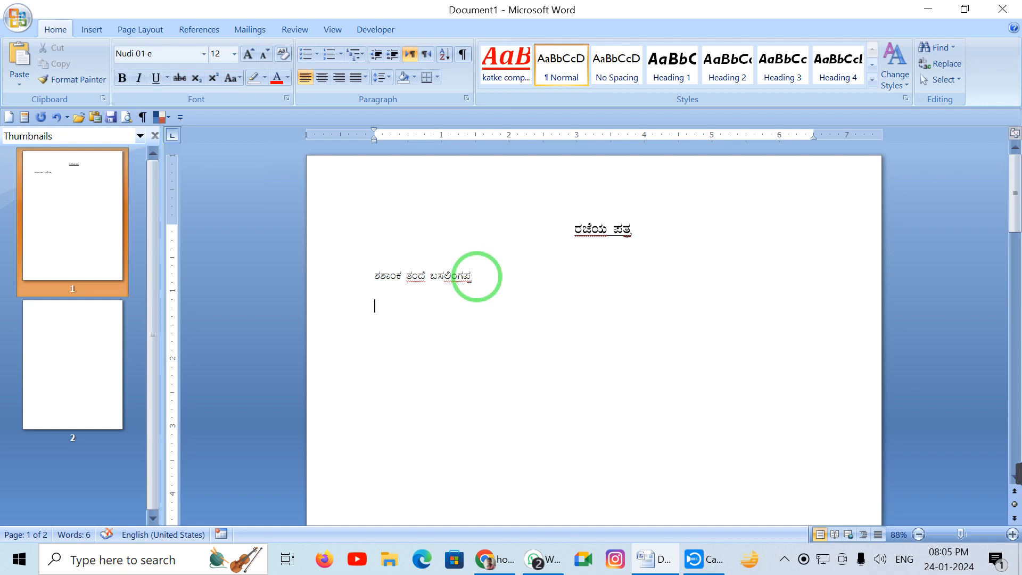
Add the class line 9 ನೇ ತರಗತಿ, followed by the village and taluk address lines
text(9 ನೇ ತರಗತಿ)
key(Return)
text(ಹೊಳ)
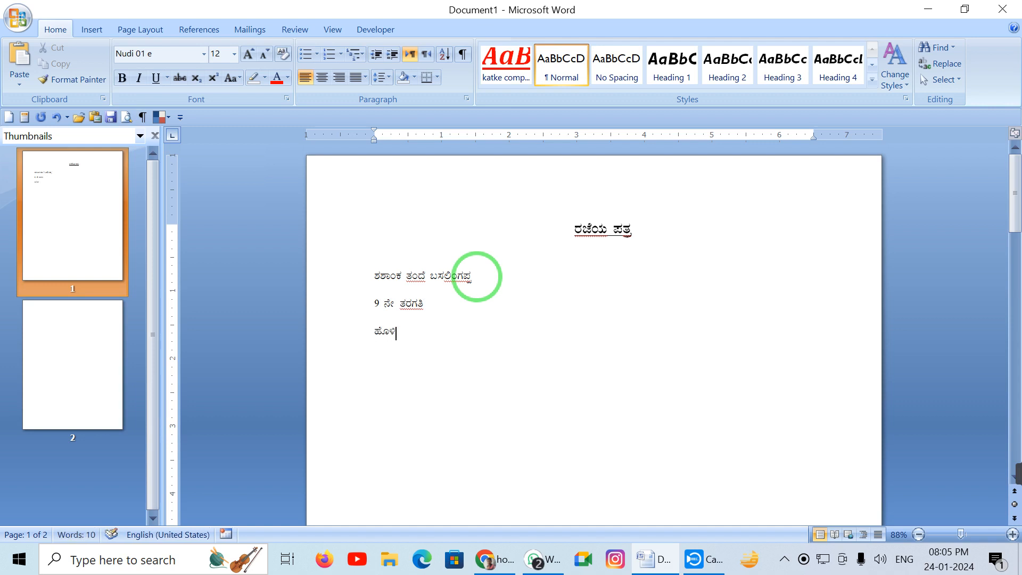
text(ಕಟ್ಟಾ ಚಿತ್ತಾಪೂರ)
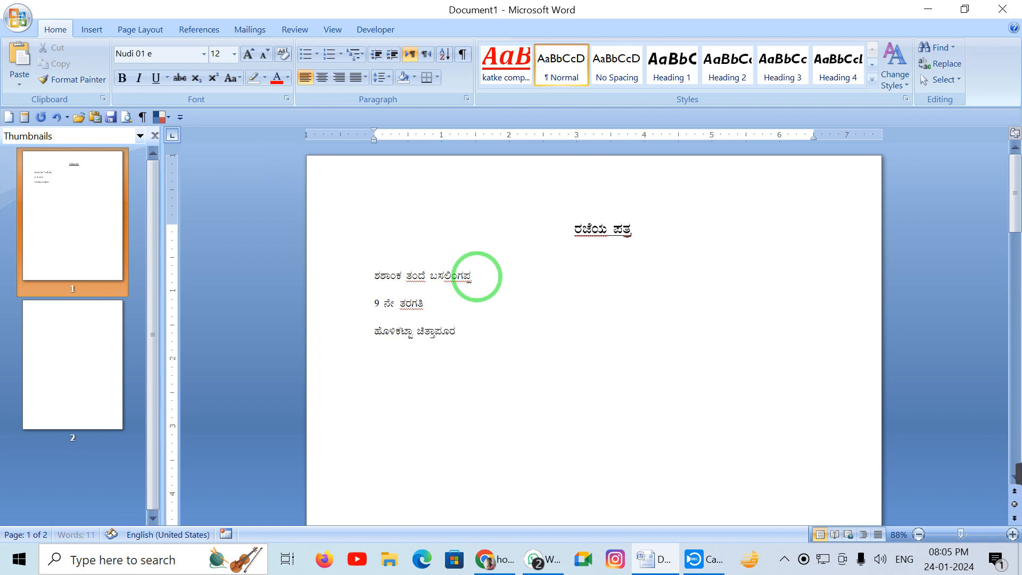
key(Return)
text(ತಾ.ಚಿತ್ತಾಪೂರ)
Set the four address lines to 1.5 line spacing with no space after paragraphs
drag(447, 360, 342, 276)
click(390, 78)
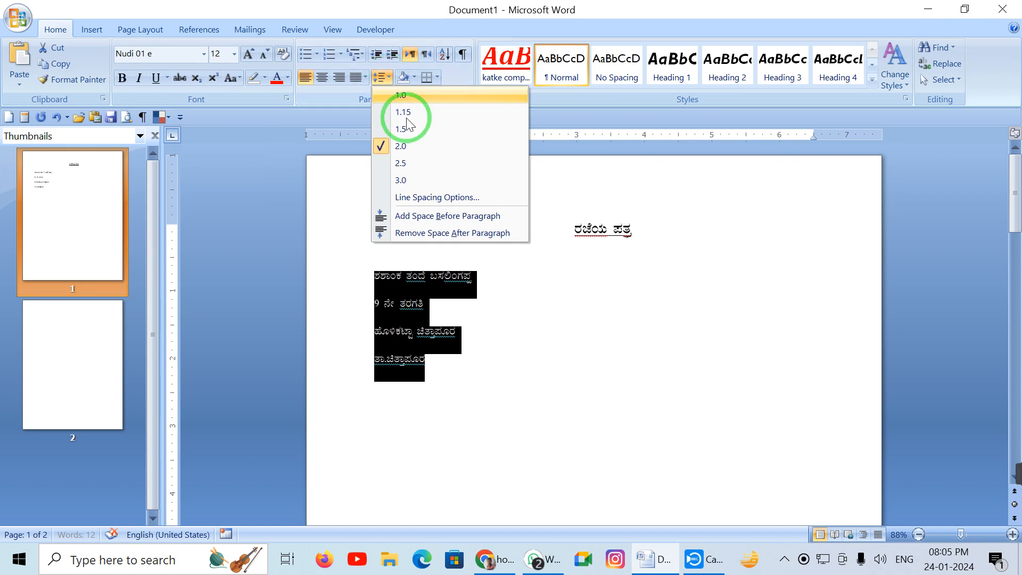
click(436, 234)
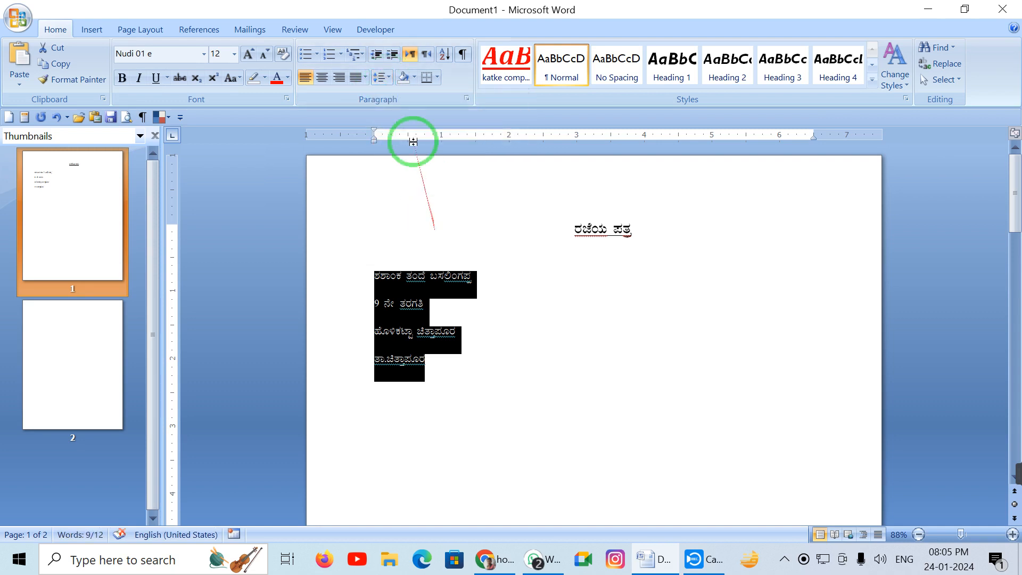
click(388, 79)
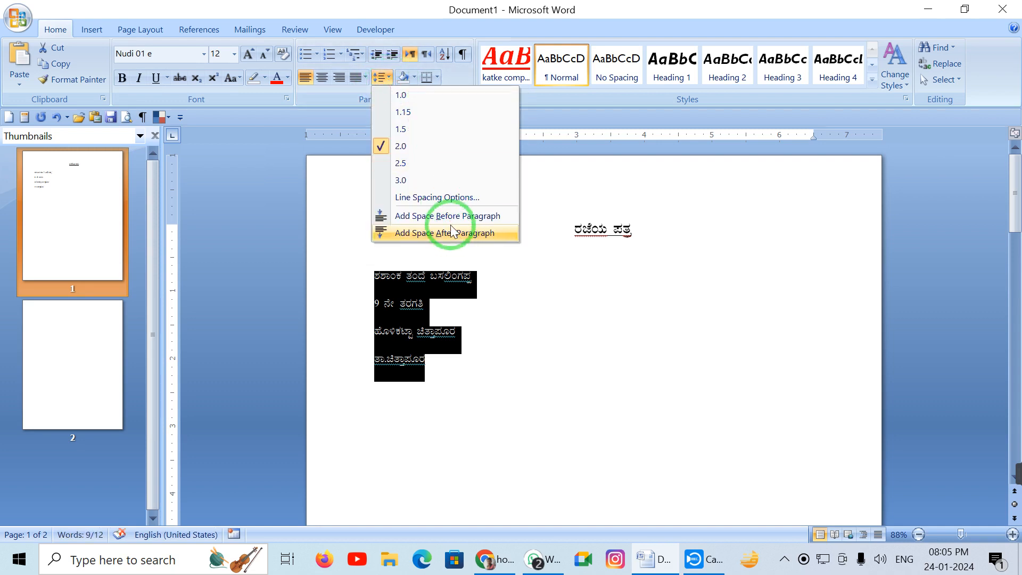
click(407, 94)
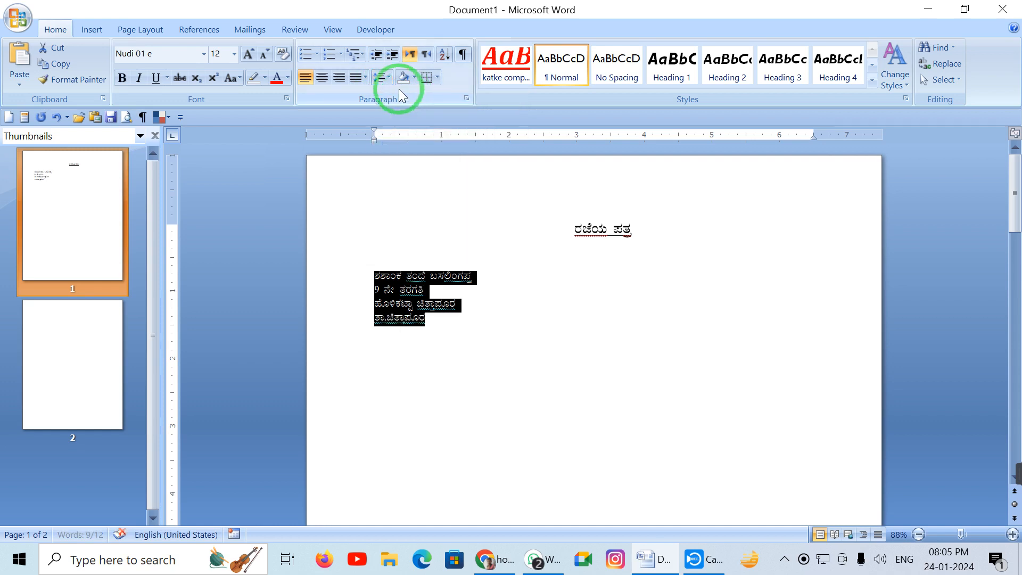
click(388, 78)
click(396, 129)
click(487, 391)
click(429, 338)
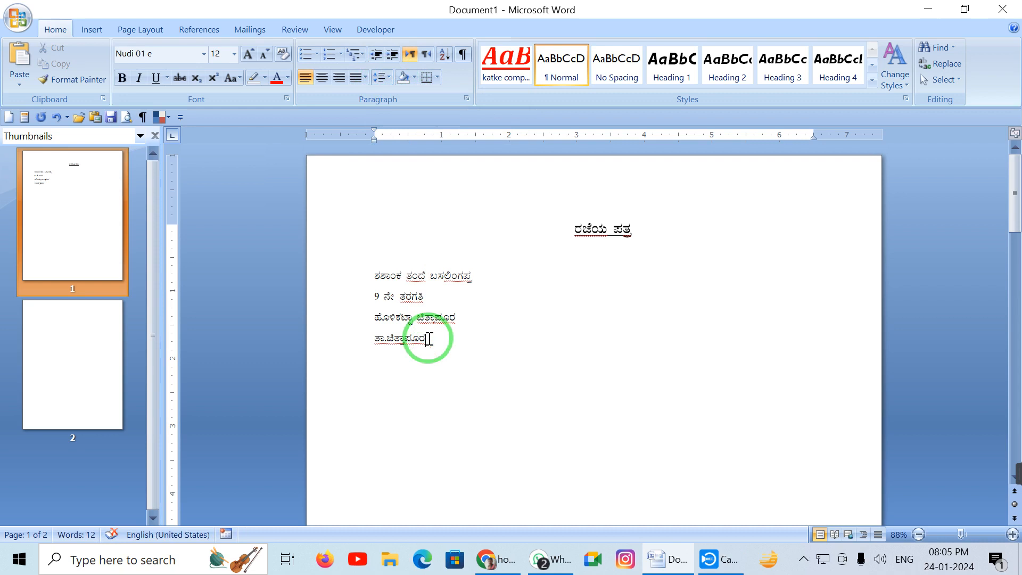
Add the date line ದಿನಾಂಕ : 24-01-2023 below the sender's address
key(Return)
key(Return)
text(ದಿನಾಂಕ : 24-01-2023)
key(Return)
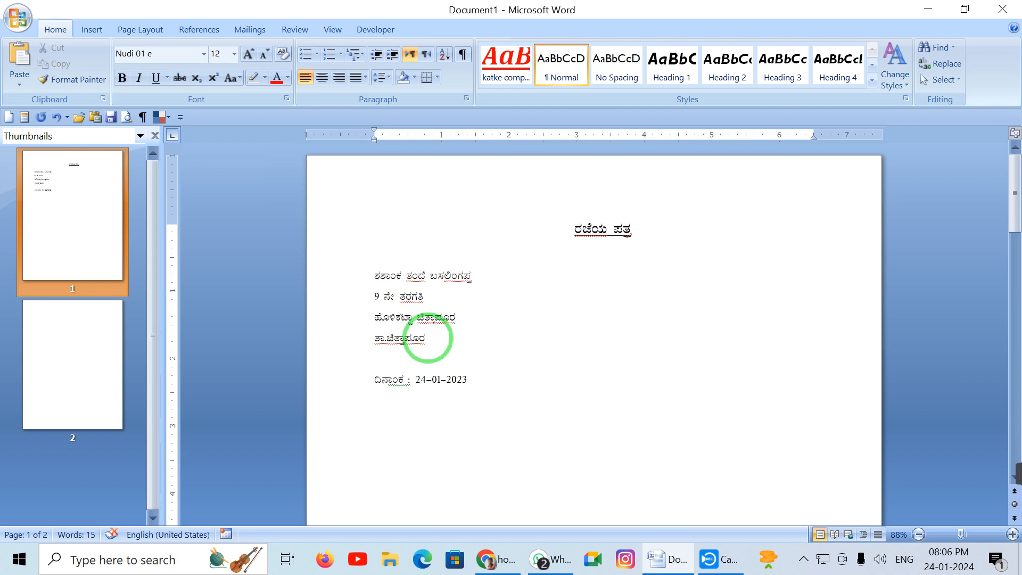
Start the recipient's address with the line ending ಕಂಪ್ಯೂಟರ ತರಬೇತಿ, correcting typos
text(ತರ)
text(ಗತಿ)
key(BackSpace)
key(BackSpace)
key(BackSpace)
key(BackSpace)
key(BackSpace)
text(ಕುಮ)
key(BackSpace)
key(BackSpace)
key(BackSpace)
text(ಕಂಪ)
key(BackSpace)
key(BackSpace)
text(ಖವ)
key(BackSpace)
key(BackSpace)
text(ಕಟಕೆ ಕಂಪ್ಯೂಟರ ತರಬೇತಿ)
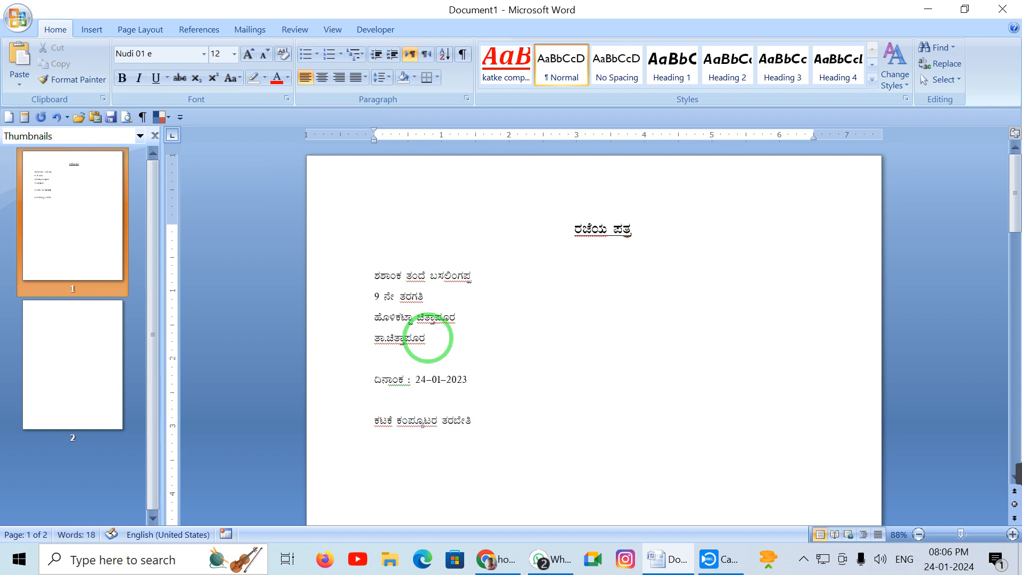
Add recipient lines ಕೇಂದ್ರ ಶಿಕ್ಷಕರು, ಚಿತ್ತಾಪೂರ and ತಾ.ಚಿತ್ತಾಪೂರ ಜಿ: ಕಲಬುರಗಿ
key(Return)
text(ಕ)
key(BackSpace)
key(BackSpace)
key(BackSpace)
text(ಕೇಂದ್ರ ಶಿಕ್ಷಕರು)
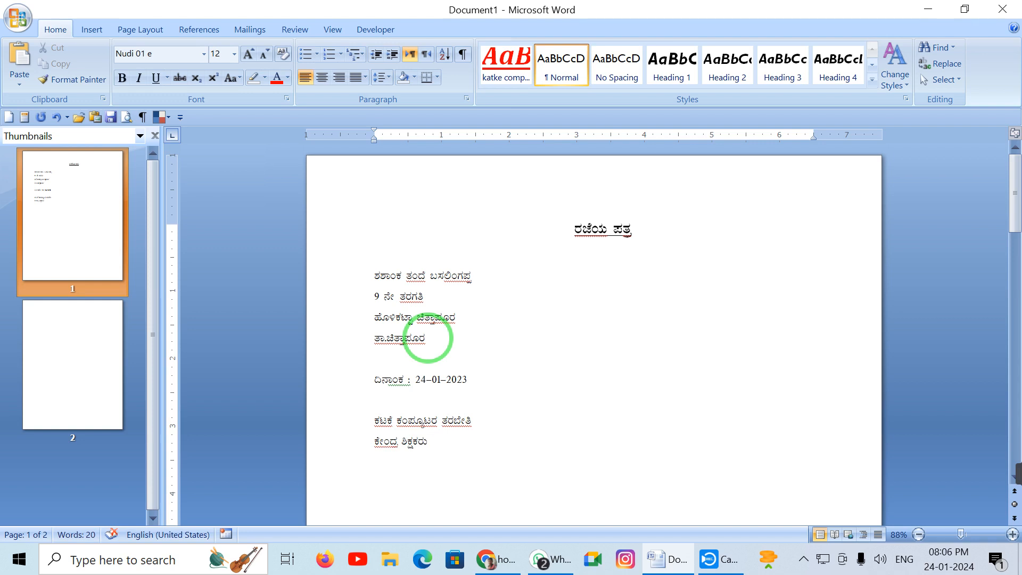
key(Return)
text(ಚಿತ್ತಾಪೂರ)
key(Return)
text(ತಾ.ಚಿತ್ತ)
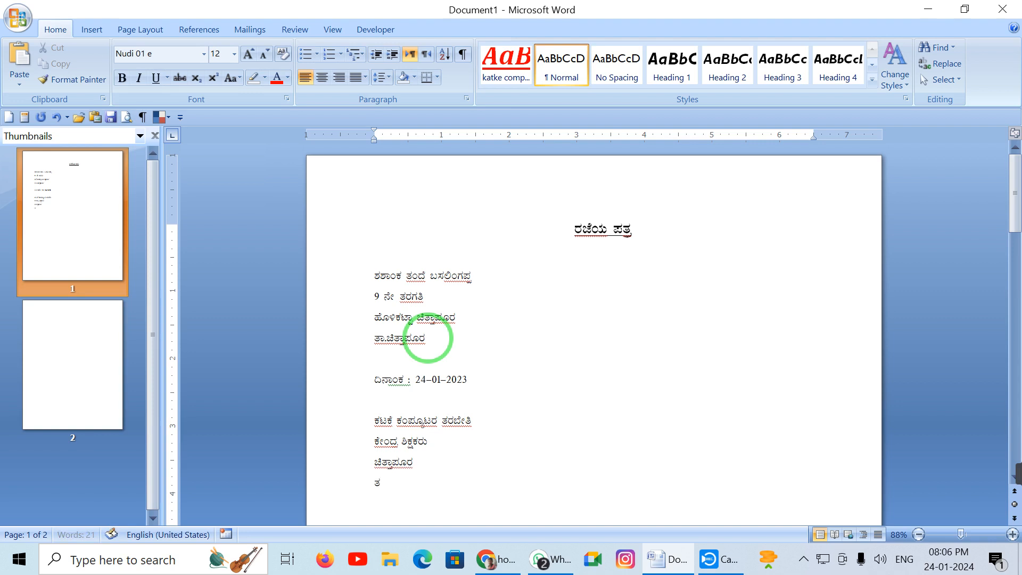
text(ಾಪೂರ ಜಿ: ಕಲಬುರಗಿ)
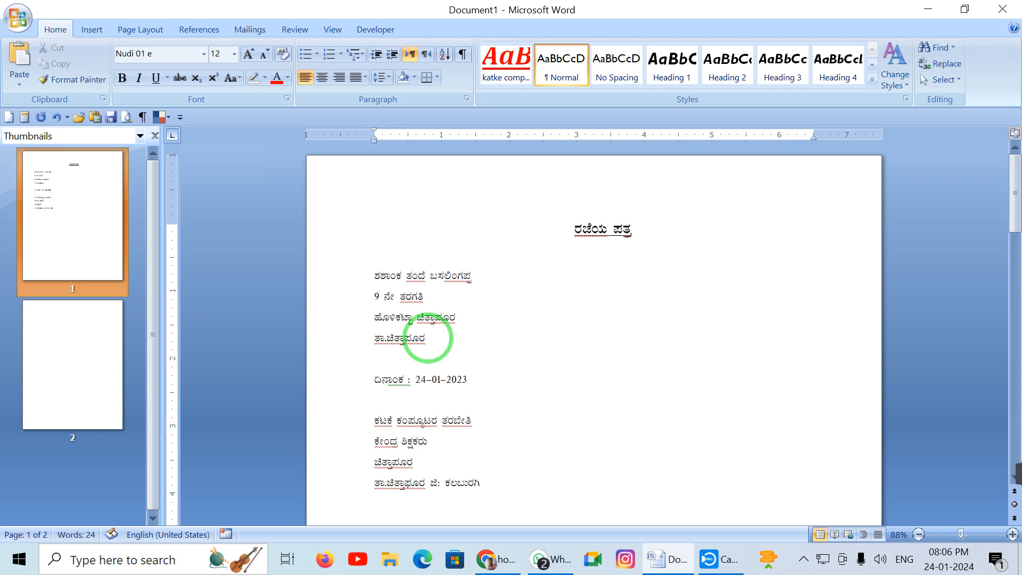
Append ಜಿ : ಕಲಬುರಗಿ to the sender's ತಾ.ಚಿತ್ತಾಪೂರ line
click(431, 346)
text(ಝಿ:)
key(BackSpace)
key(BackSpace)
key(BackSpace)
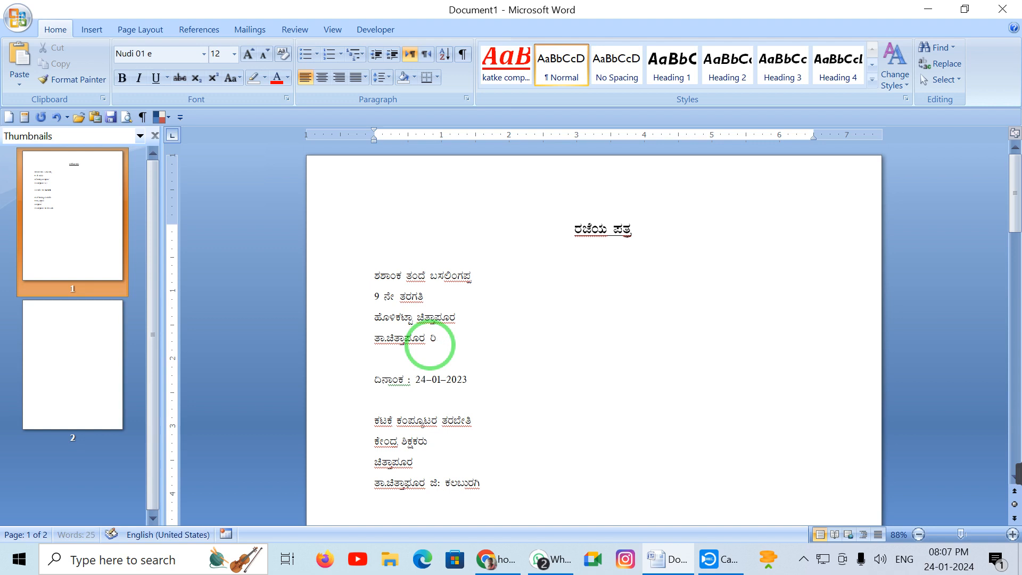
text(ಜಿ : ಕಲಬುರಗಿ)
Add the salutation ಮಾನ್ಯರೇ, below the recipient's address
scroll(430, 345, down, 2)
click(520, 356)
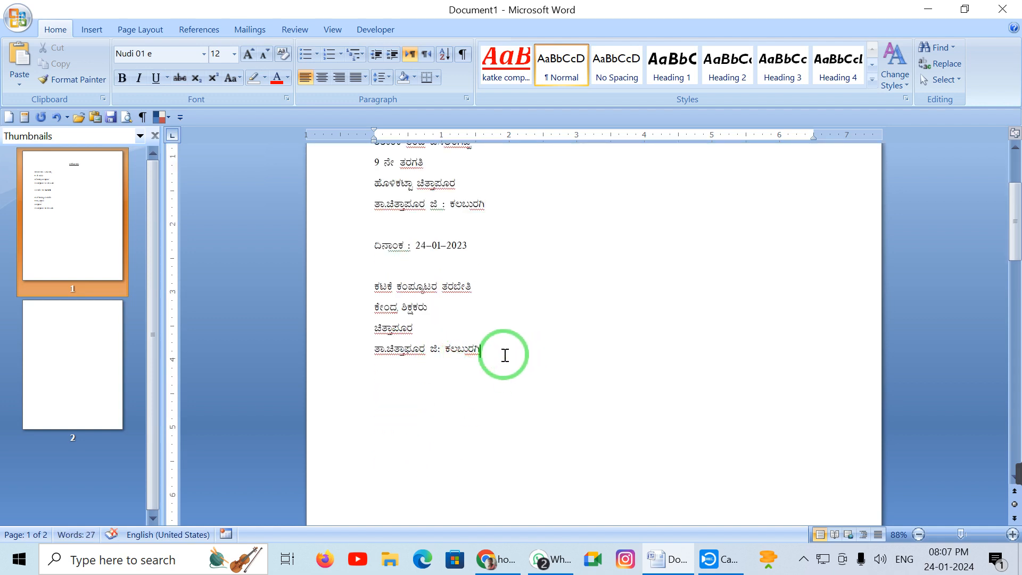
key(Return)
key(Return)
text(ಮಾನ್ಯರ)
key(BackSpace)
text(,)
key(BackSpace)
key(BackSpace)
key(BackSpace)
text(ರೇ,)
Add the indented subject line ವಿಷಯ : ಎರಡು ದಿನ ರಜೆ ಕೋರಿ
key(Return)
key(Return)
key(Tab)
text(ವಿಷಯ : ಎ)
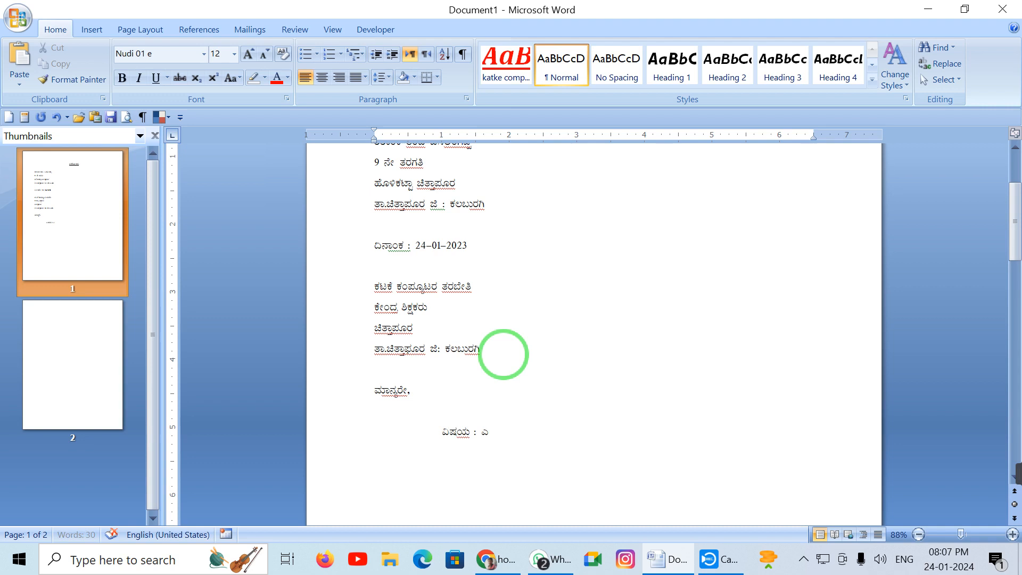
text(ರಡು ದಿನ)
text( ರಜೆ ಕೋರಿ)
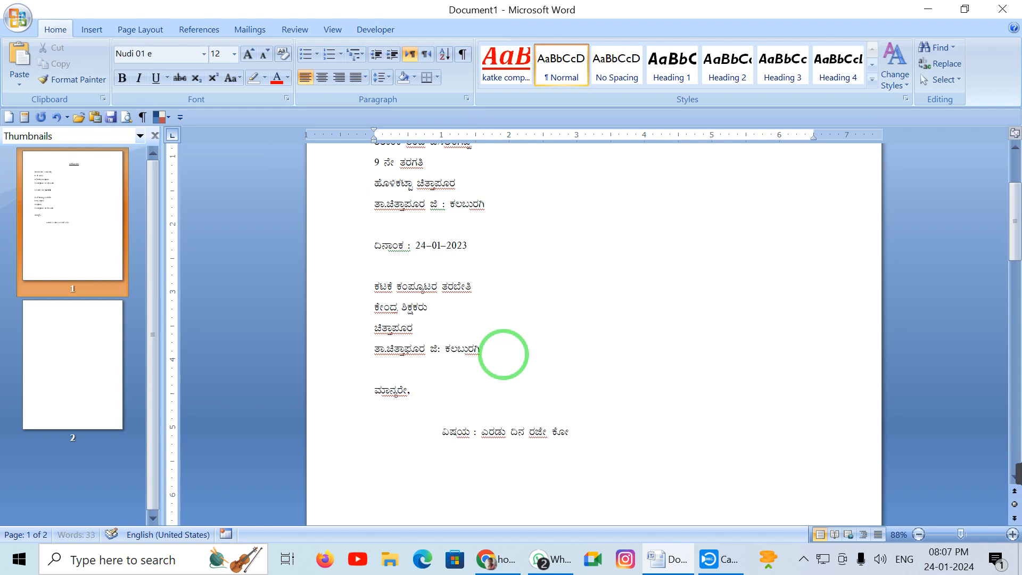
key(BackSpace)
key(BackSpace)
key(BackSpace)
Begin the body sentence naming the student and father, up to ದಿನಾಂಕ : 24-01-2024
key(BackSpace)
text(ಕೋರಿ.)
key(Return)
text(m)
key(BackSpace)
text(್ಕಂಡ ವಿಷಯಕ್ಕೆ ಸಂಬಂಧಿ)
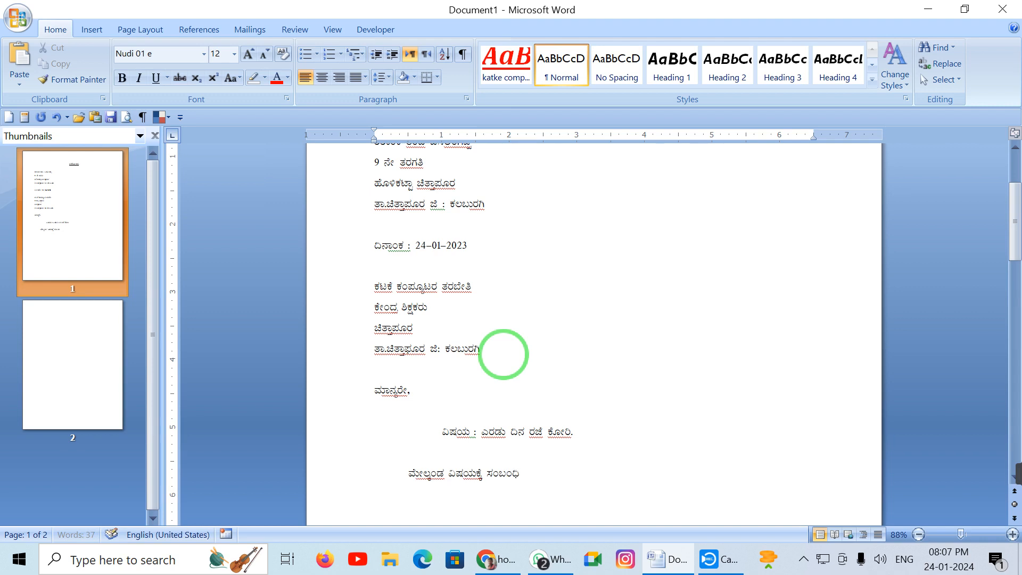
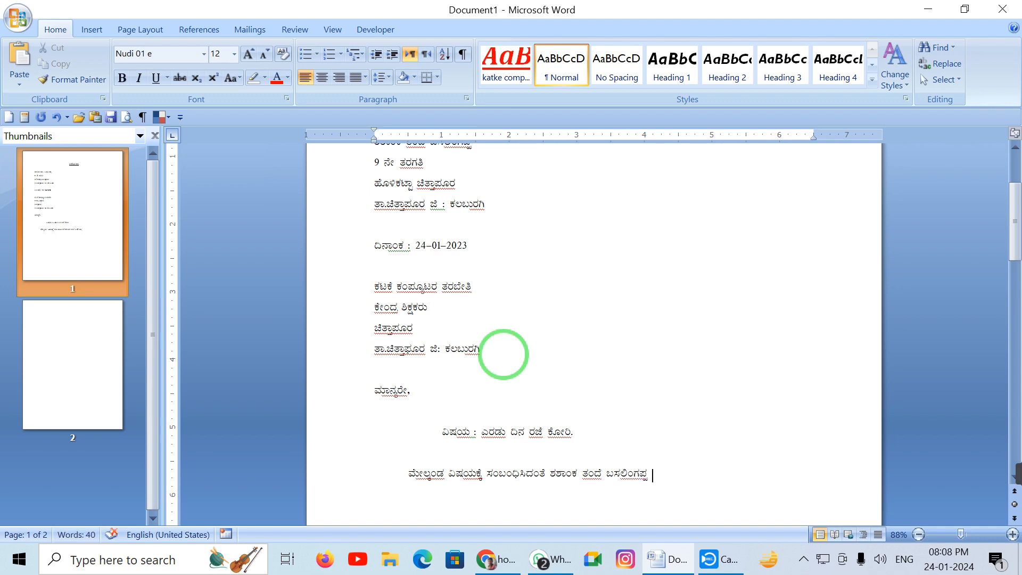
text(ಆದ ನಾನು ದಿನಾಂ)
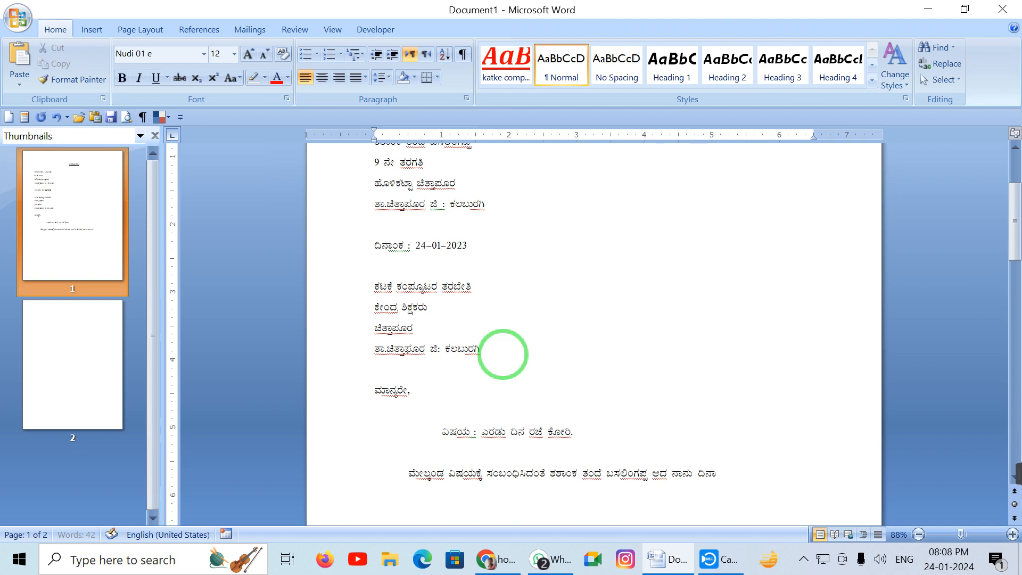
text(ಕ : 24-01-2024)
Change the date line's year to 2024 so it reads 24-01-2024
click(470, 254)
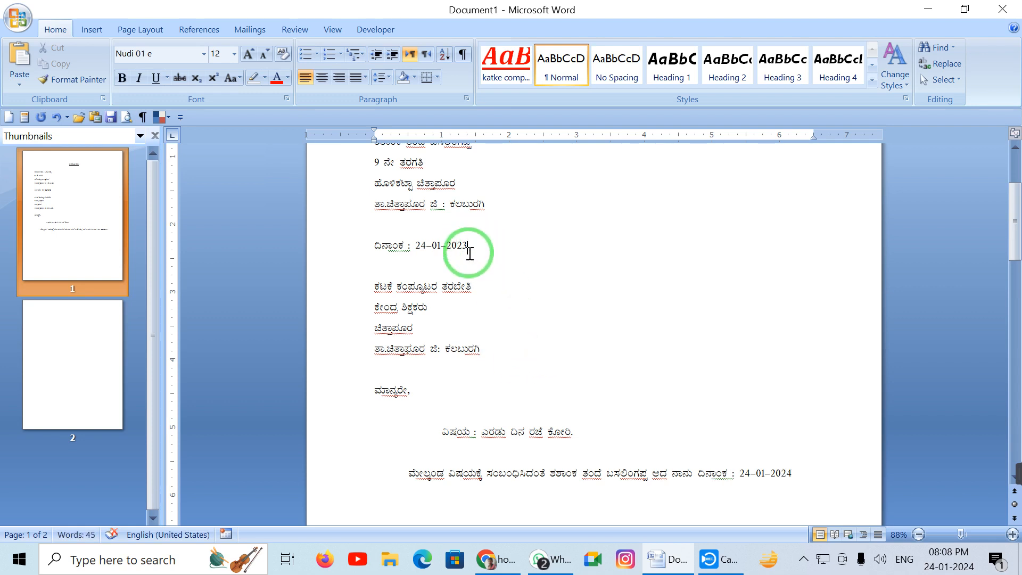
key(BackSpace)
text(4)
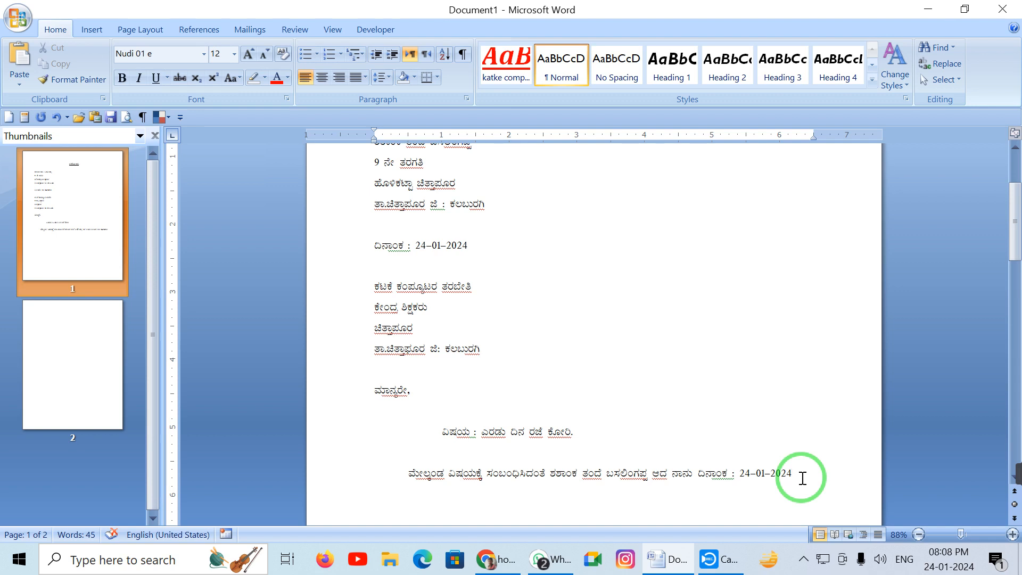
Continue the body: absent until 25–01–2024 for a family visit to Nagavi Yellamma temple
text(ಹಾಗೂ 25–01–2024 ರ ವರೆಗೆ )
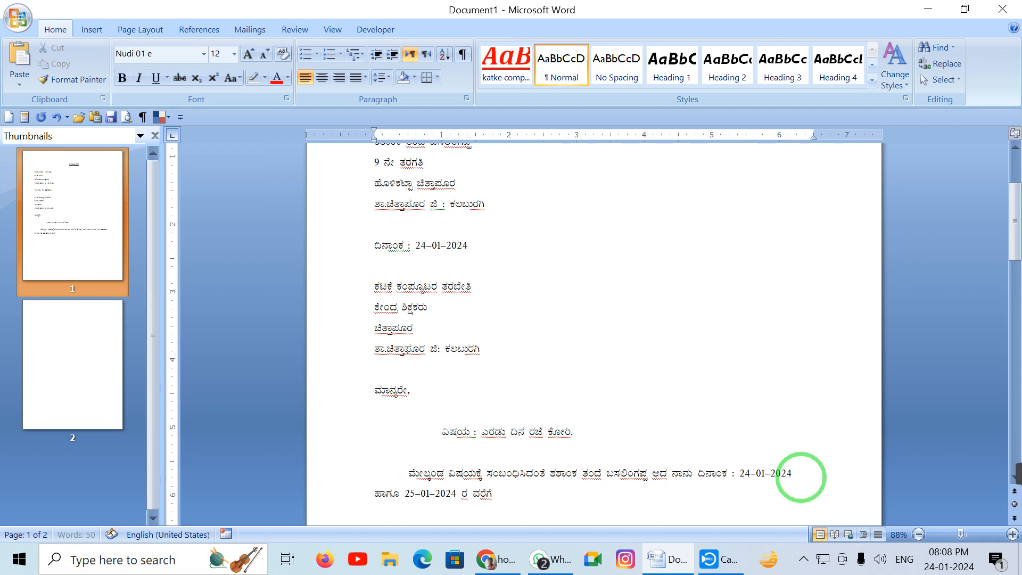
text(ಕಂಪ್ಯೂಟರ )
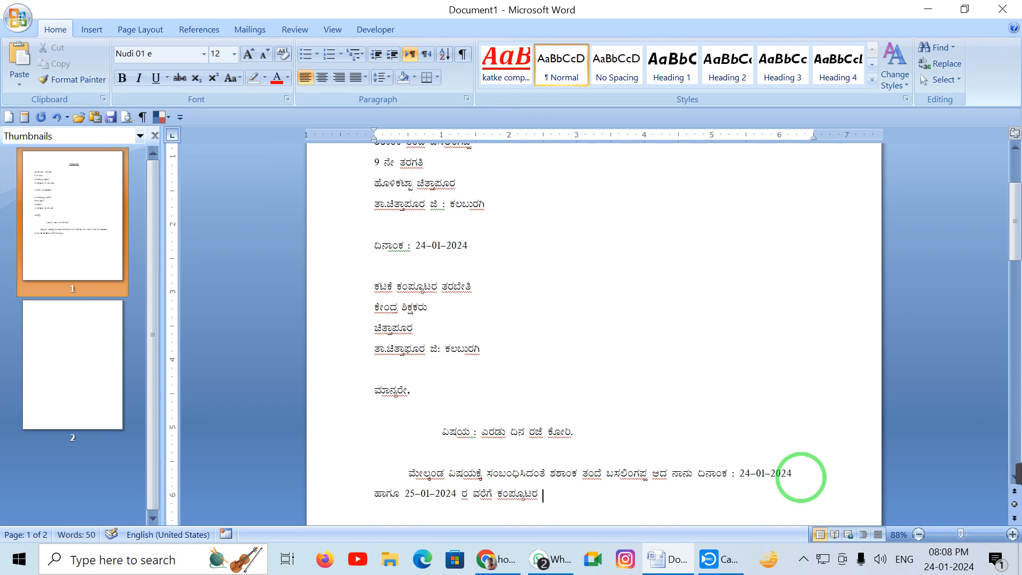
text(ತರಬೇತಿಗೆ ಹಾಜರಾಗು)
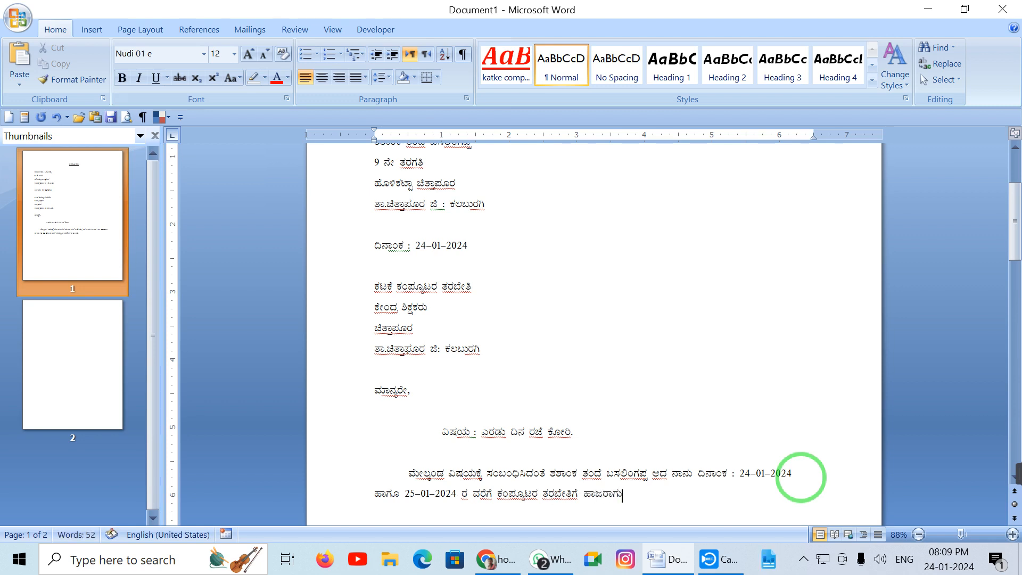
text(ವುದಿಲ್ಲ. ಕಾ)
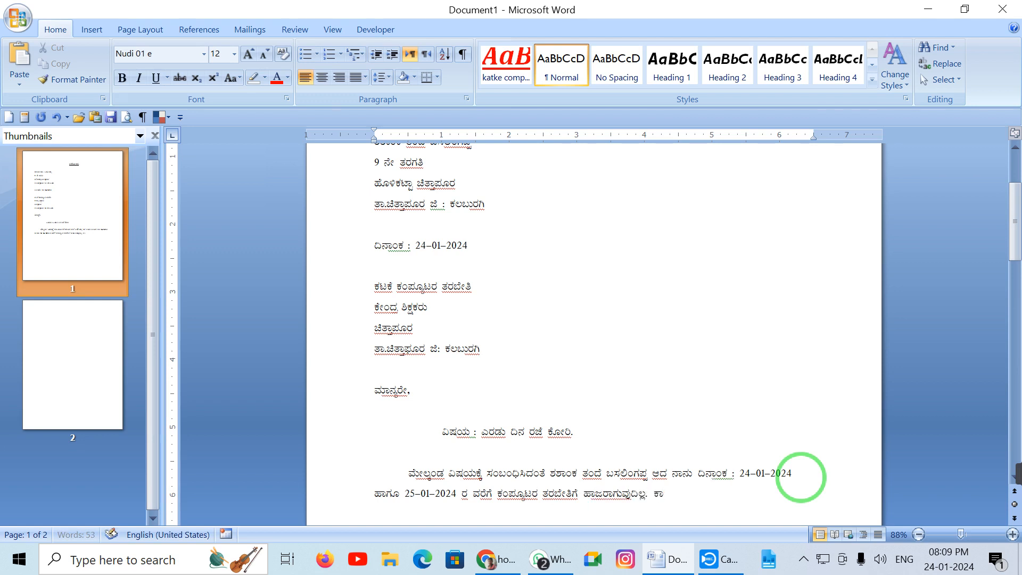
text(ರಣ ನಾನು ನಮ್ಮ )
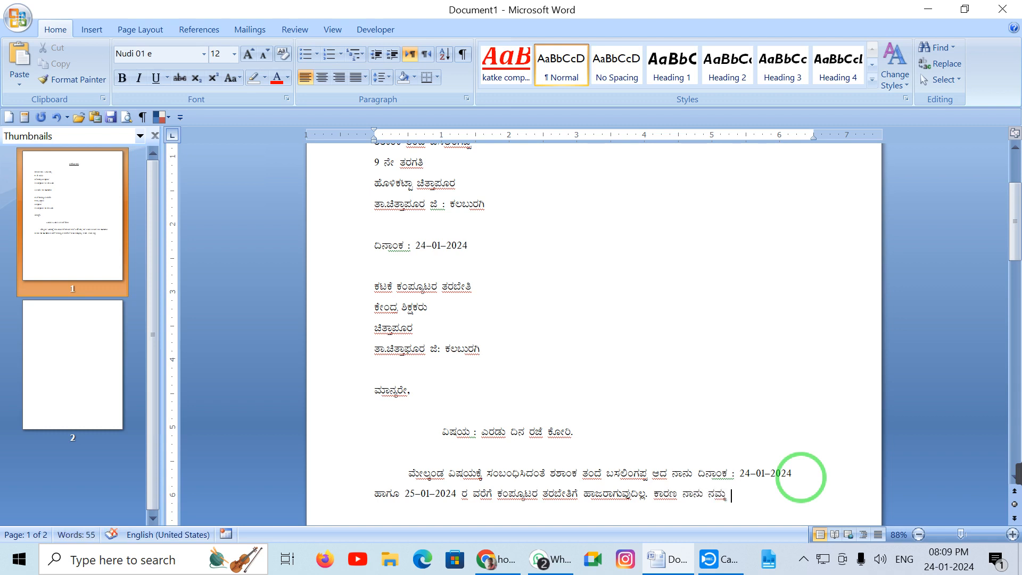
text(ಕು)
key(BackSpace)
key(BackSpace)
text(ಟುಂಬದ ಜೊತೆ)
text(ಶೀ ನಾಗಾ)
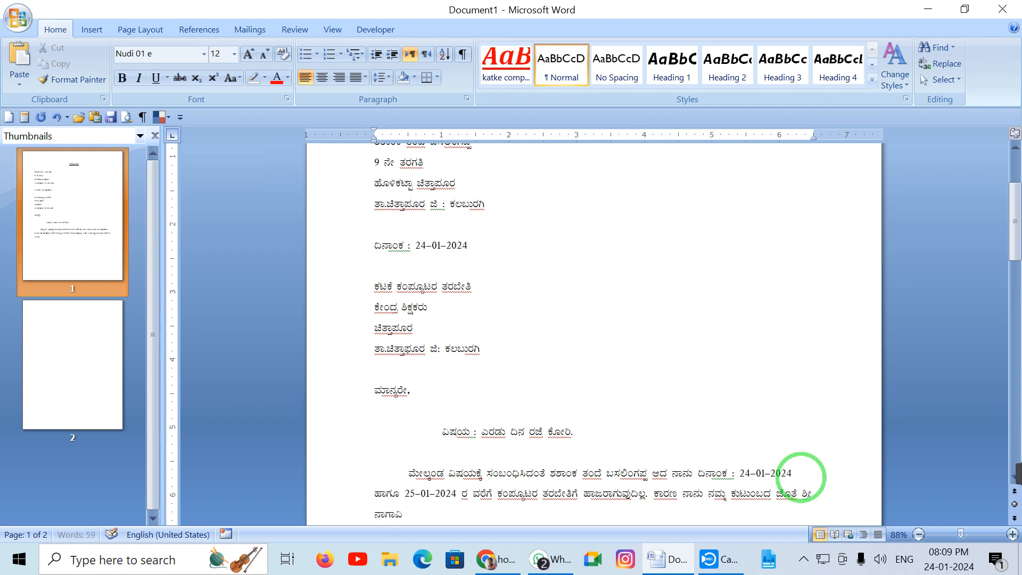
text(ವಿ ಯಲ್ಲಮ್ಮ ದೇವಸ್ಥಾನ)
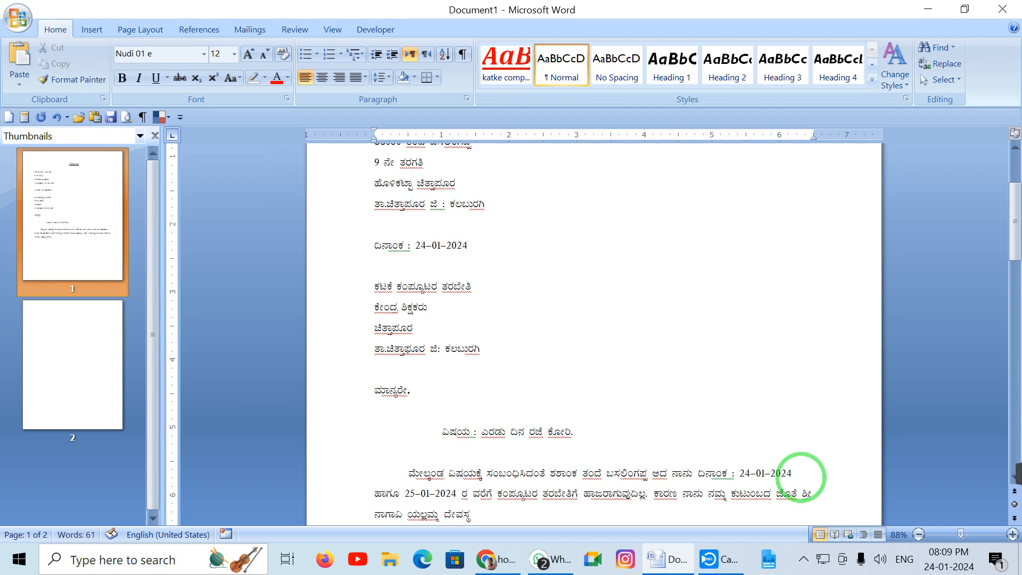
text(ಕ್ಕೆ ಹೋಗುತ್ತೇನೆ.)
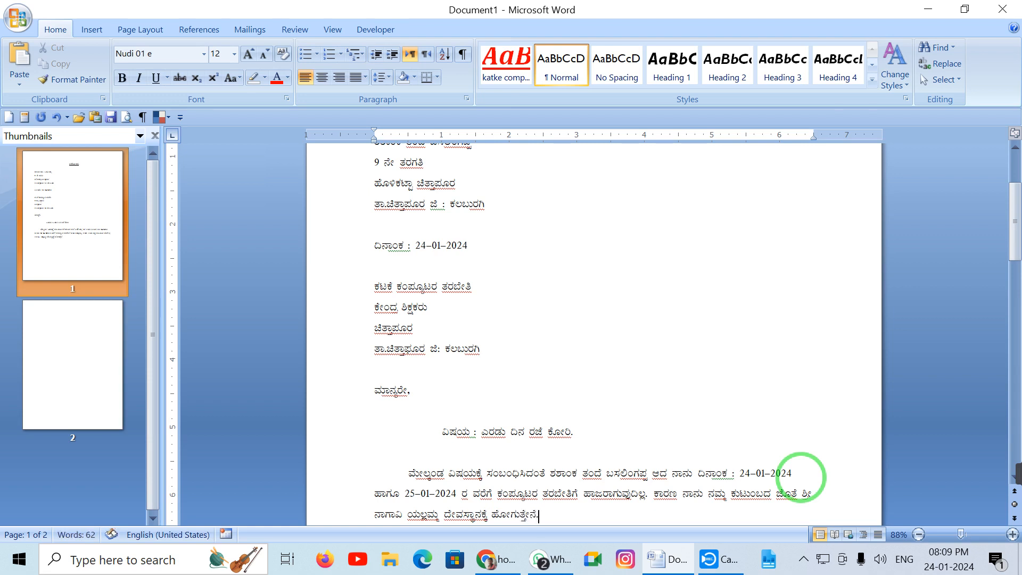
key(Return)
key(Tab)
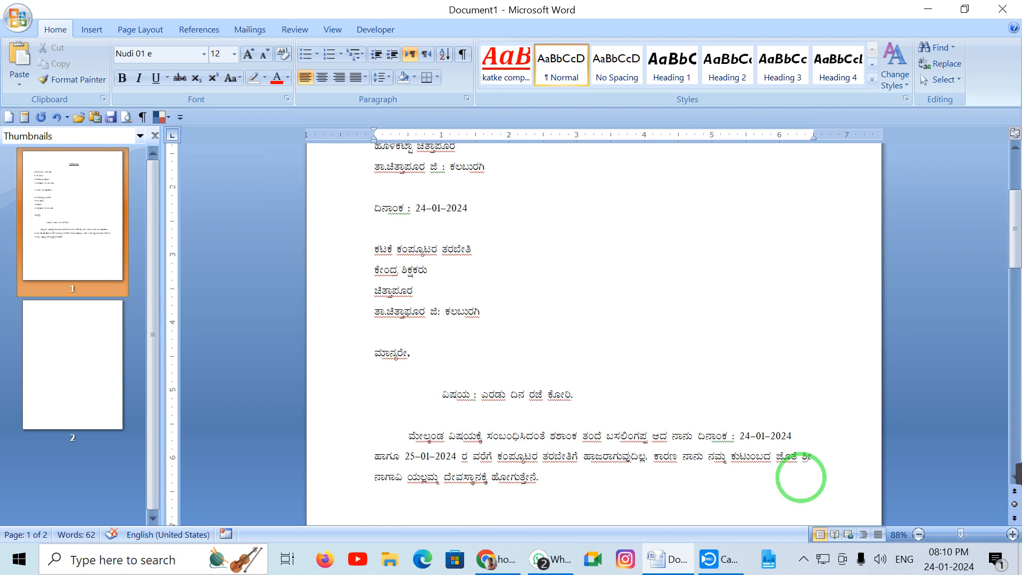
Type the closing request ಆದ್ದರಿಂದ ತಾವು ನನಗೆ ಎರಡು ದಿನಗಳ ಕಾಲ ರಜೆಯನ್ನು asking for two days' leave
text(ಆದ್ದರ)
text(ಿಂದ ತಾವು)
text(g)
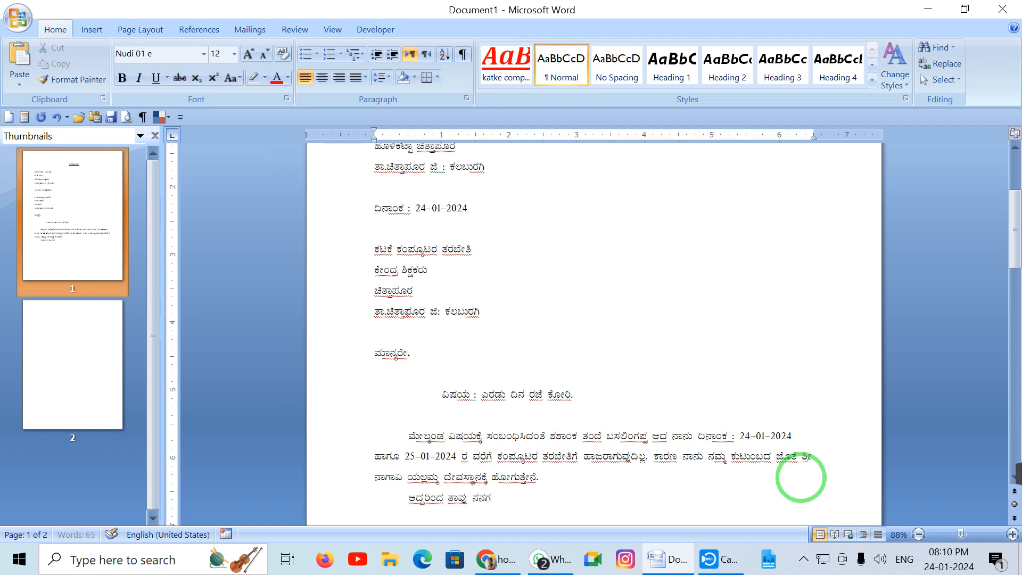
text( eru)
key(BackSpace)
text(wu dingL kAl rjeynfnu, )
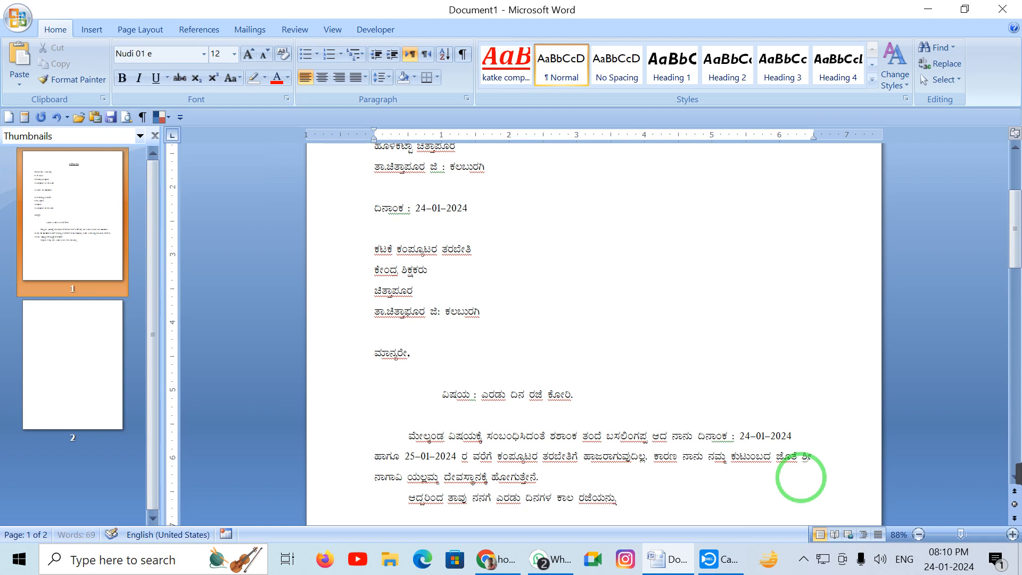
text(nIDuvudAgi k)
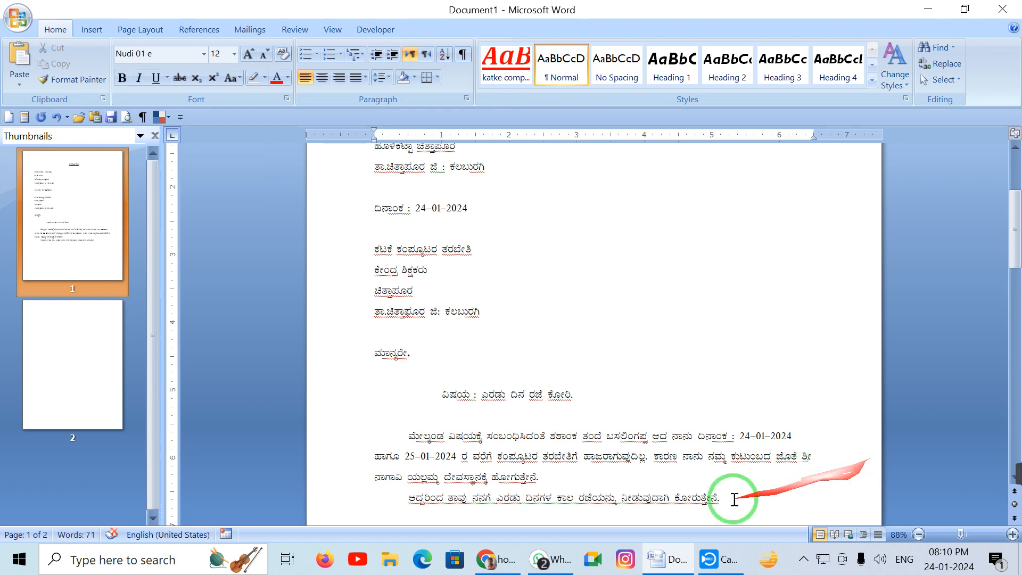
drag(694, 496, 410, 435)
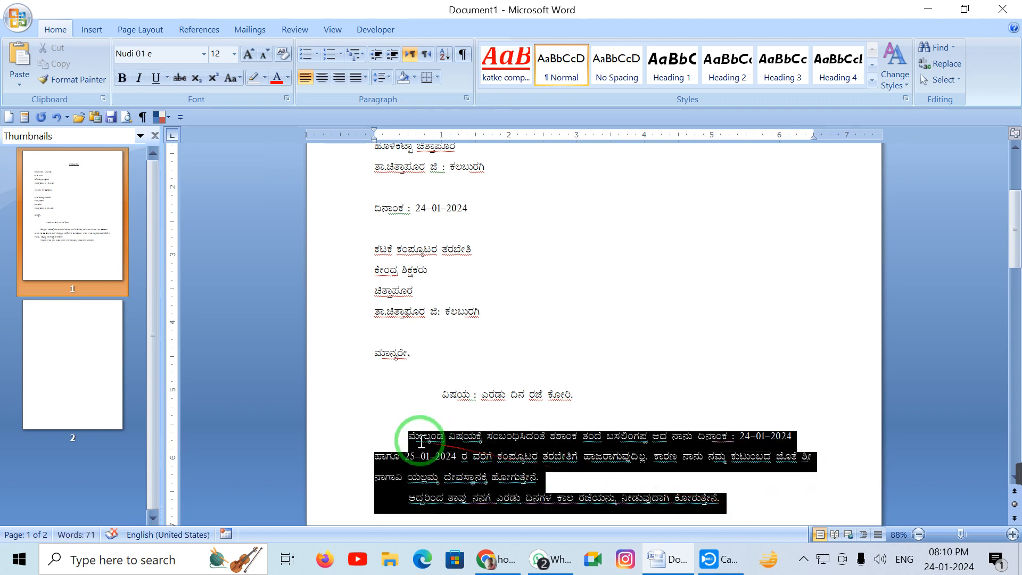
click(358, 79)
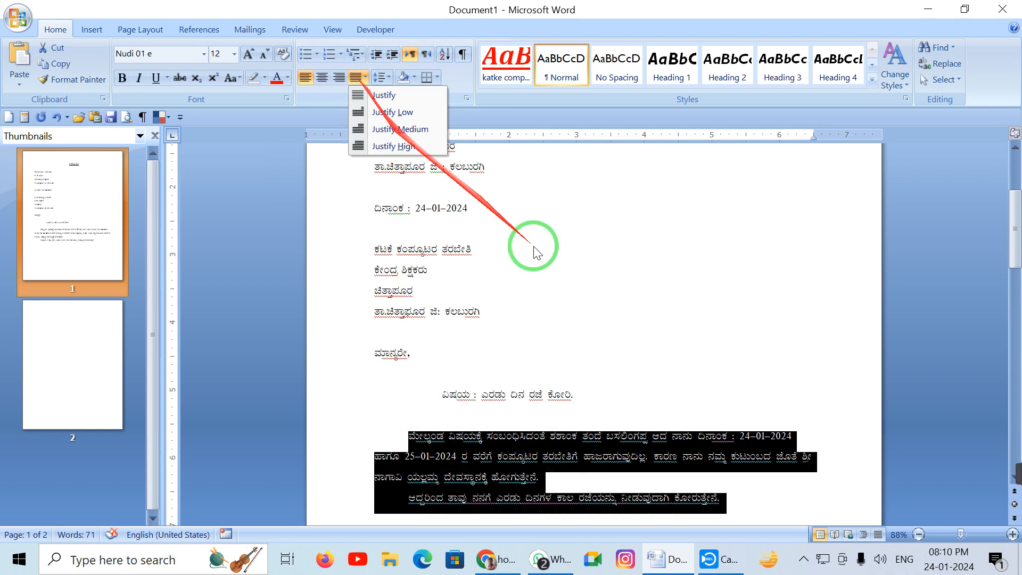
click(400, 101)
scroll(764, 381, down, 2)
click(755, 372)
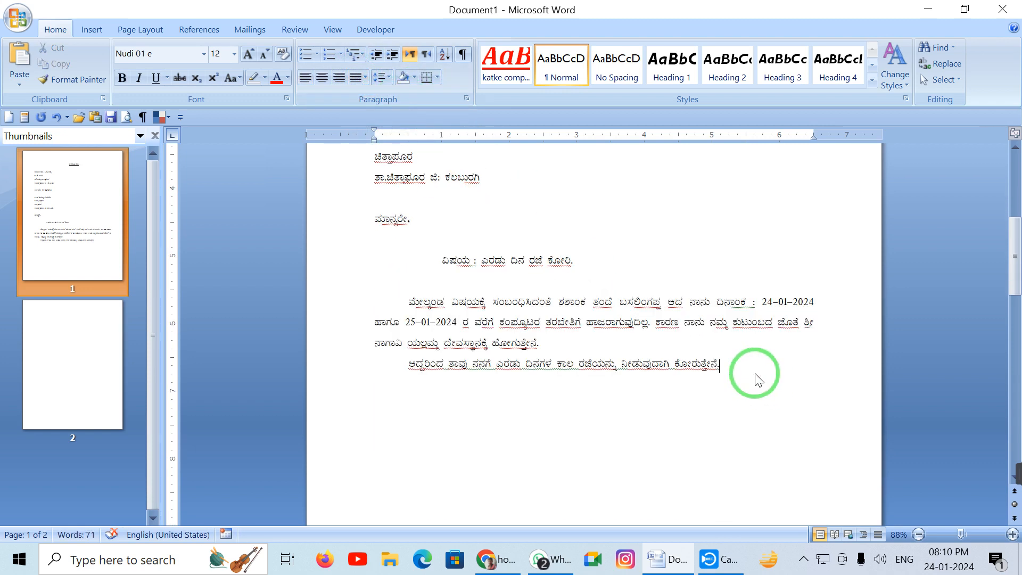
scroll(755, 374, up, 3)
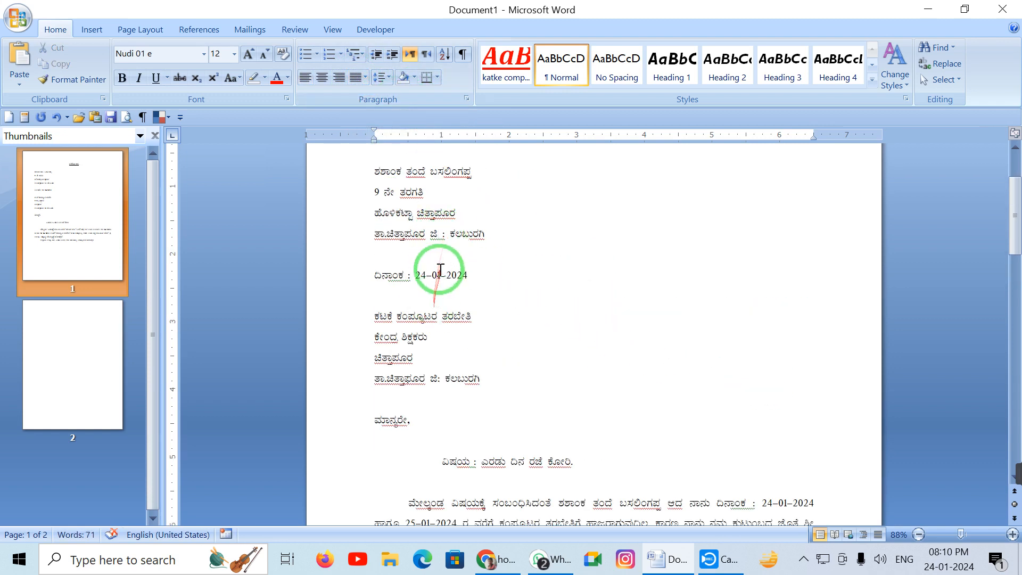
Set the four sender address lines to 1.15 line spacing
drag(486, 230, 320, 147)
scroll(434, 228, up, 3)
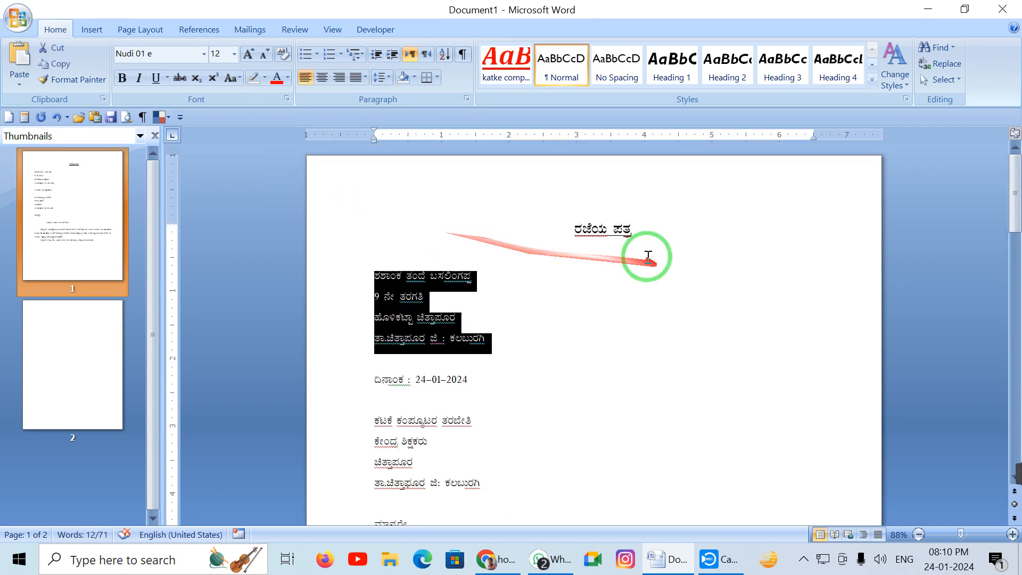
click(599, 229)
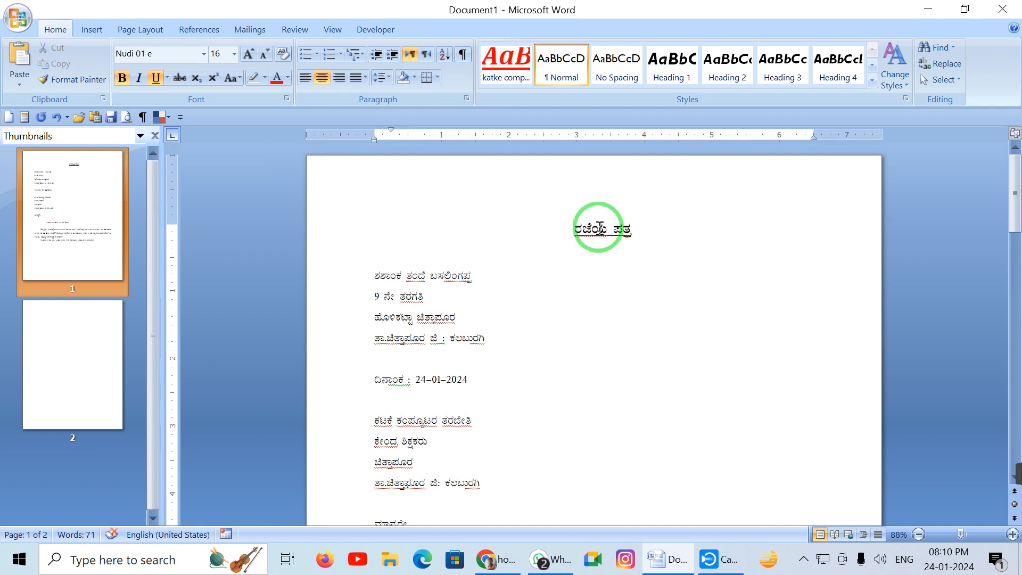
drag(497, 347, 369, 286)
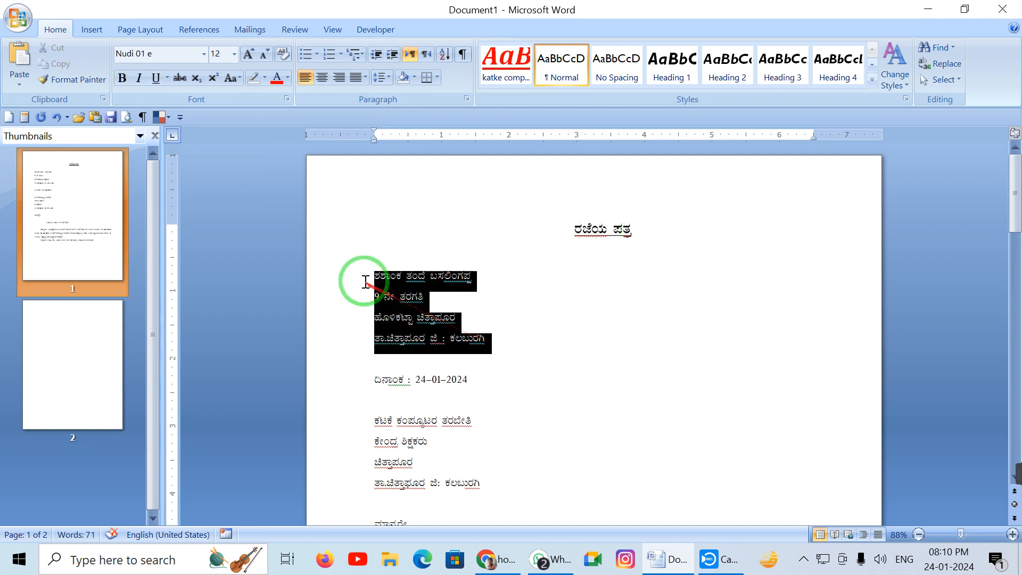
click(391, 78)
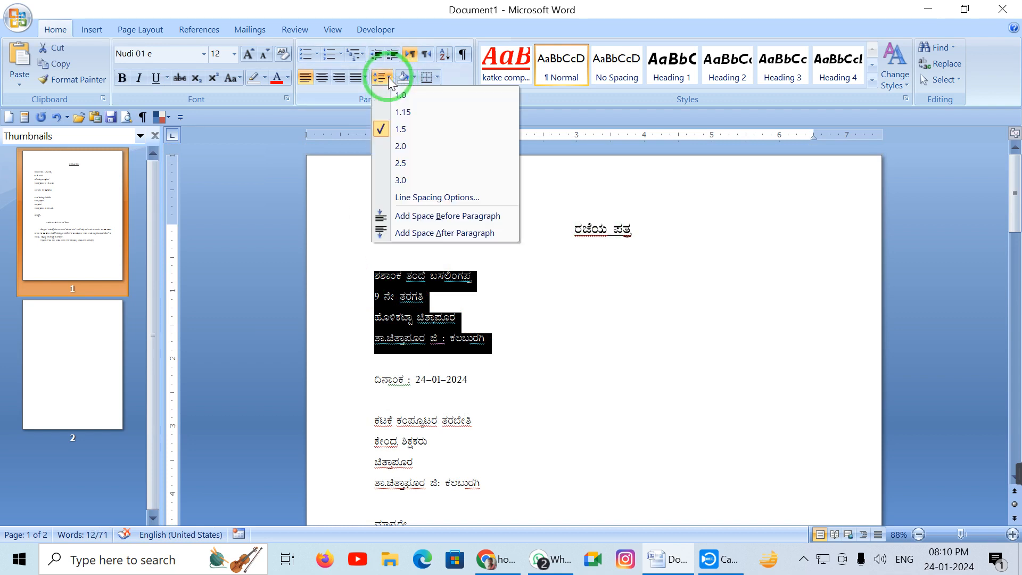
click(403, 112)
click(549, 340)
Set the four recipient address lines to 1.15 line spacing
drag(456, 459, 376, 399)
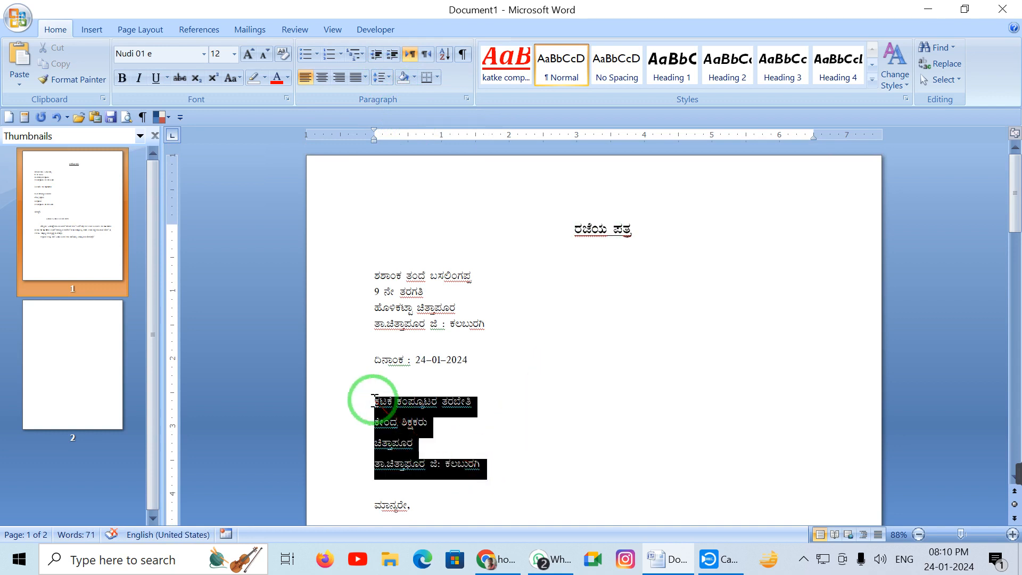
click(389, 81)
click(410, 113)
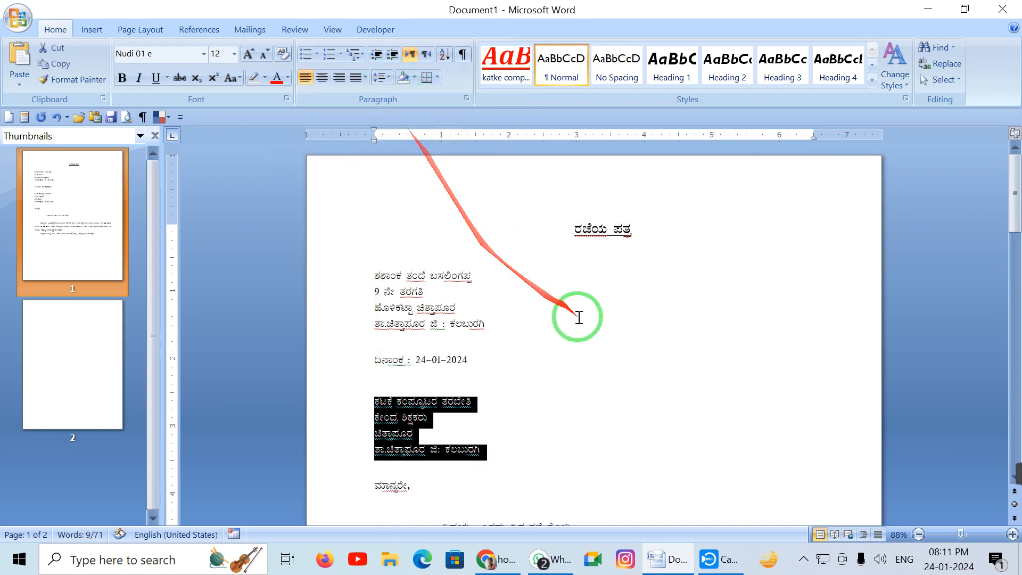
click(568, 315)
scroll(565, 314, down, 2)
scroll(564, 313, down, 1)
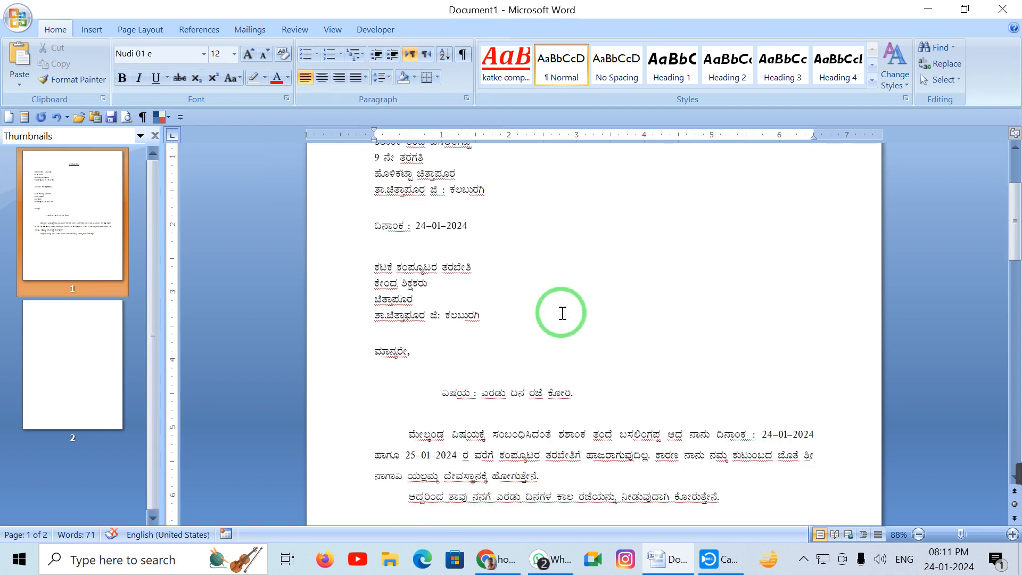
scroll(563, 313, down, 5)
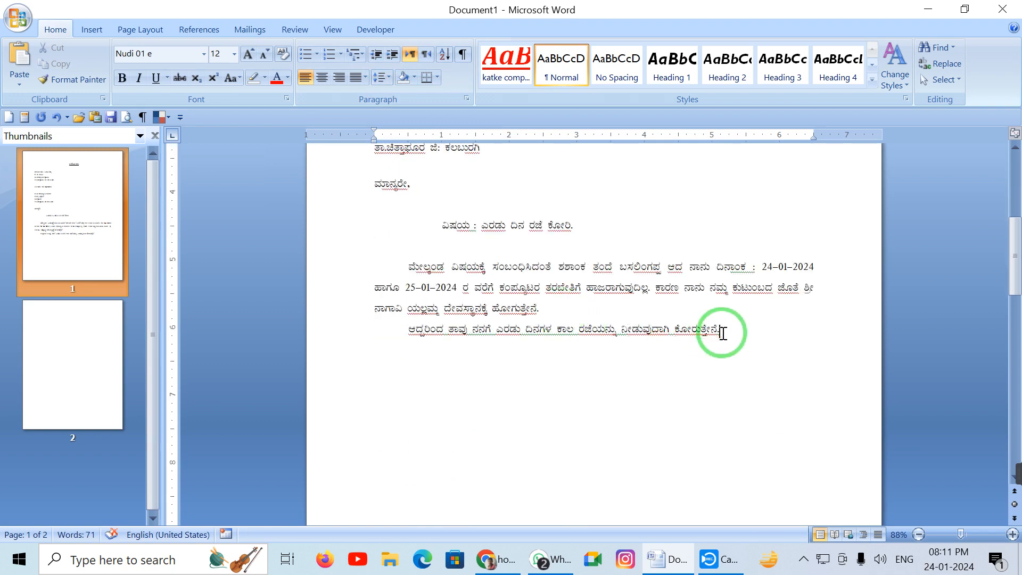
Add the closing ಧನ್ಯವಾದಗಳೊಂದಿಗೆ and the sign-off ಇಂತಿ ತಮ್ಮ ವಿದ್ಯಾರ್ಥಿ below the body
key(Return)
key(Return)
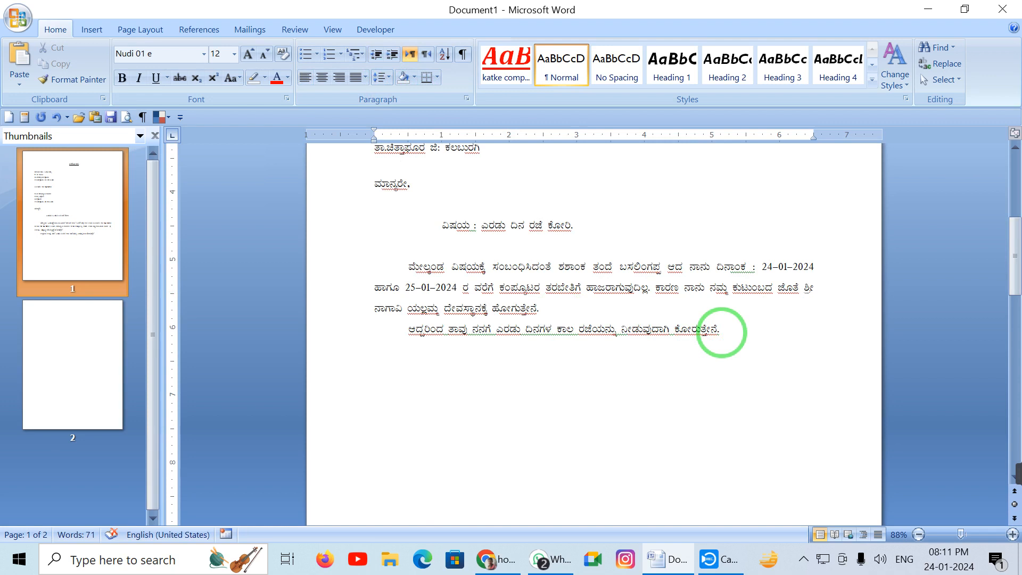
text(ಧನ್ಯವಾದಗಳೊಂದಿಗ)
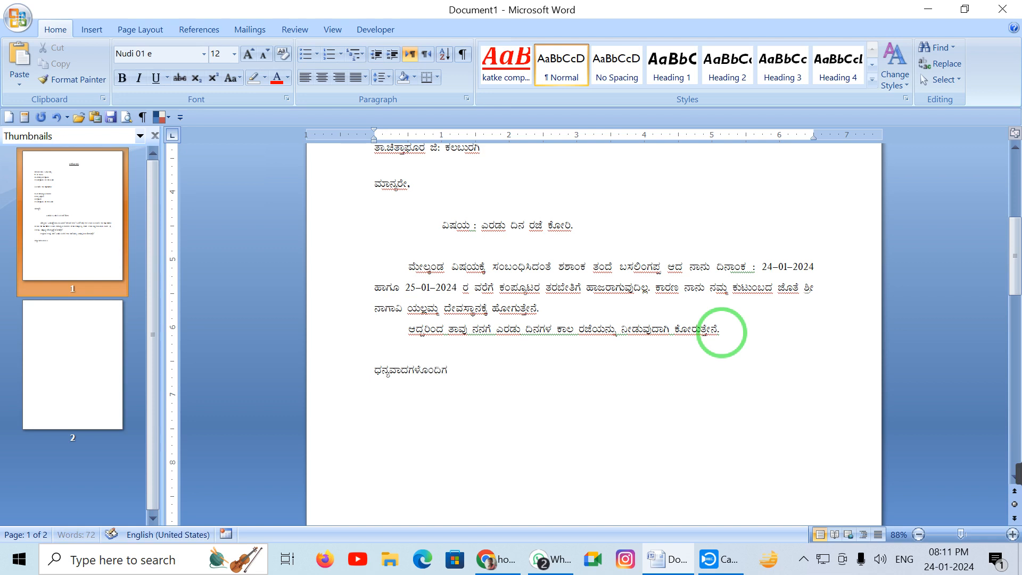
text(ೆ)
text(ತಮ)
text(್ಮ ವಿ)
text(ದ್ಯಾರ್ಥಿ)
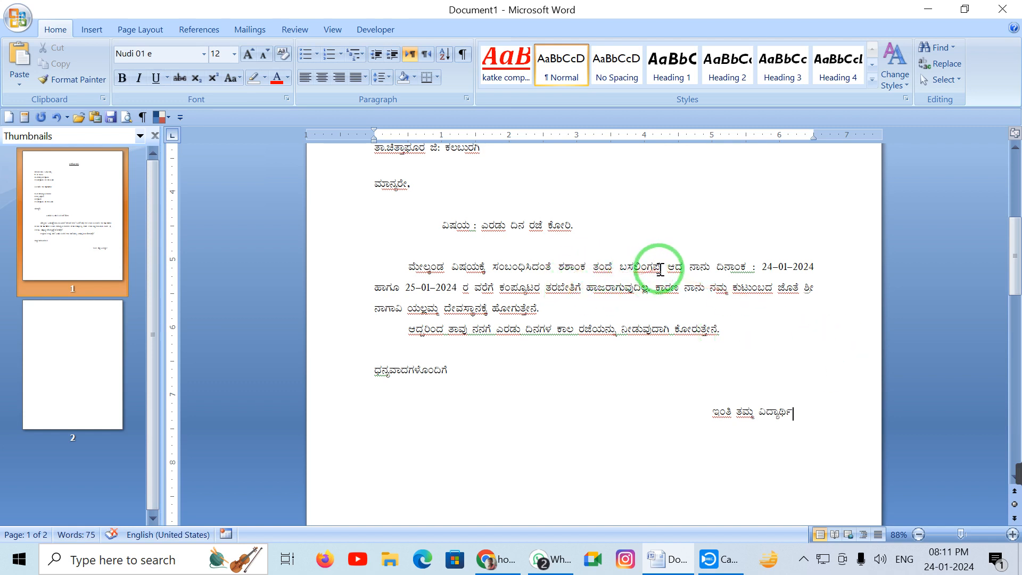
Copy the student's name from the body and paste it on a tabbed line under the sign-off
drag(660, 270, 559, 269)
key(ctrl+c)
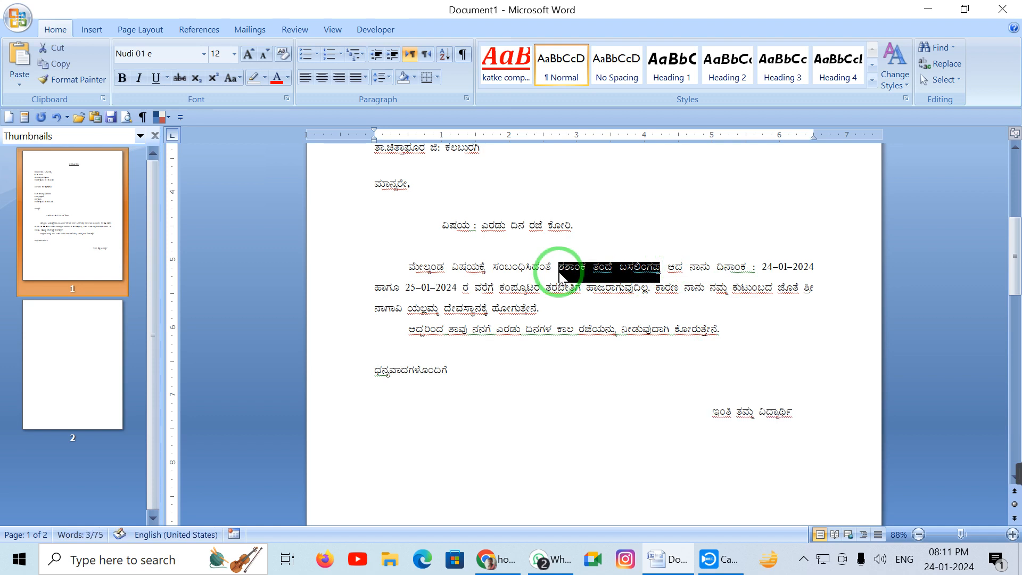
click(814, 412)
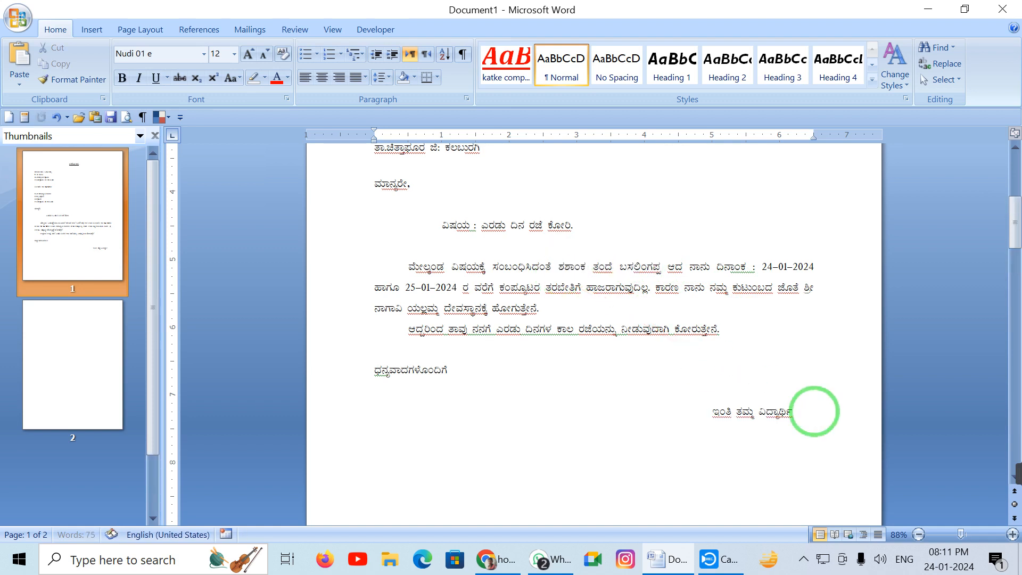
key(Return)
key(Return)
key(Tab)
key(Tab)
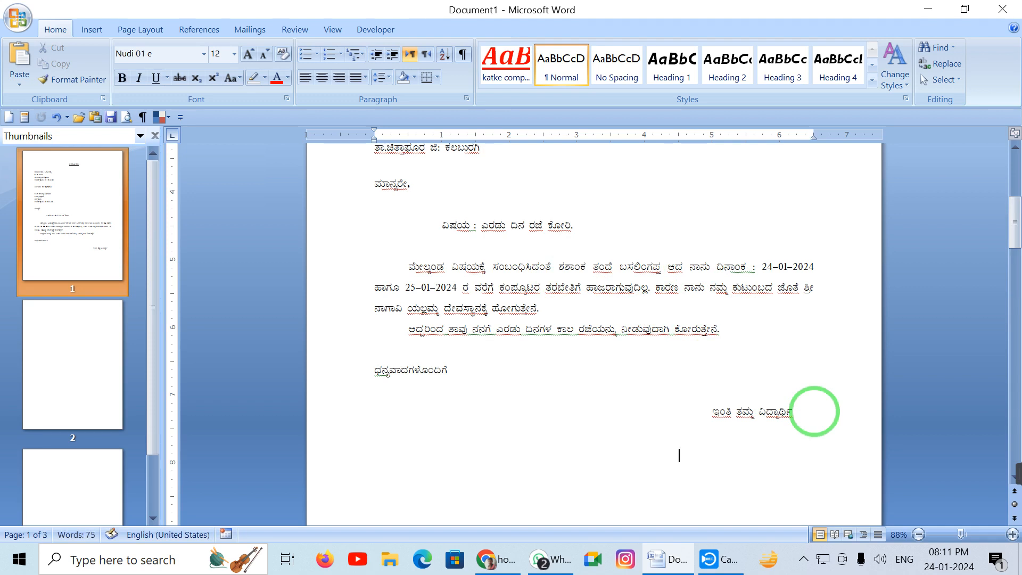
key(ctrl+v)
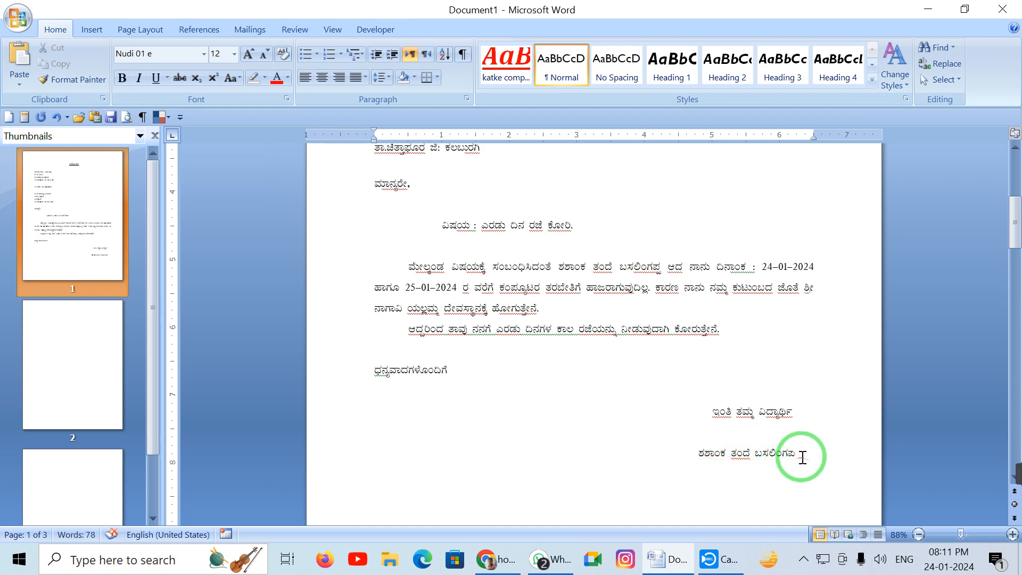
Correct the ending of the pasted name by retyping its final characters
key(BackSpace)
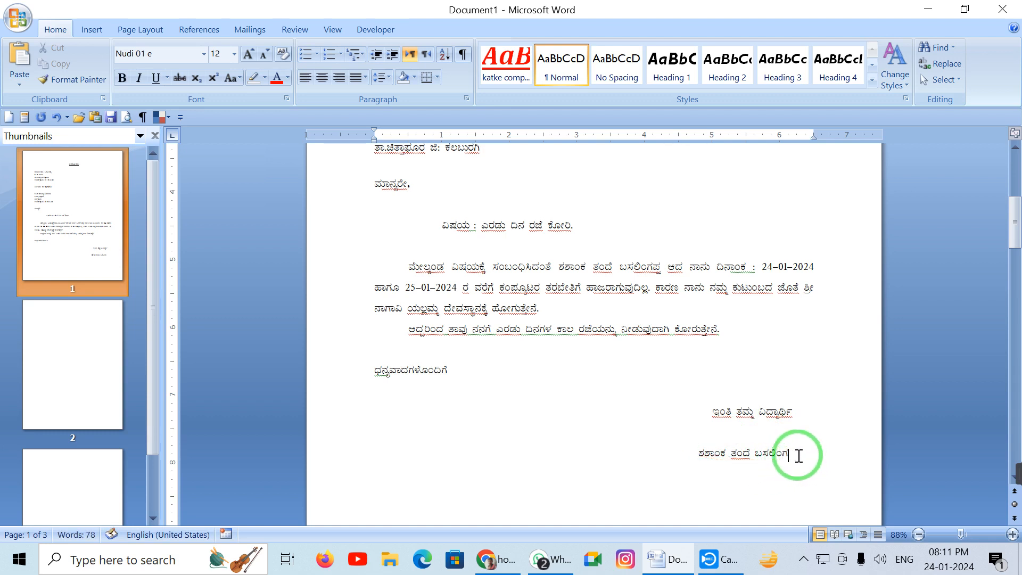
text(ರ್ಫಫ)
key(BackSpace)
text(ಫಖ್ಪ\)
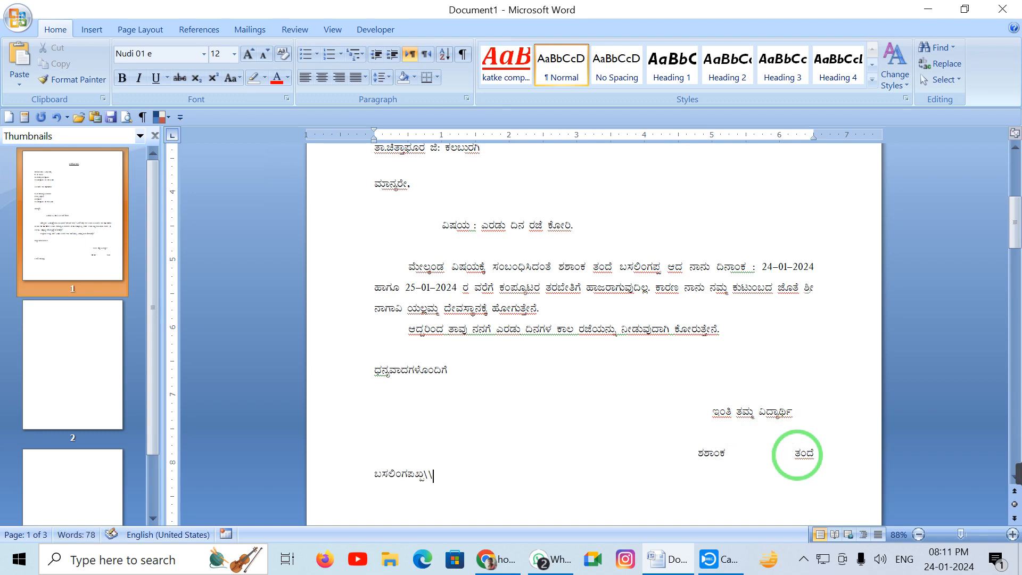
key(ctrl+z)
key(BackSpace)
key(BackSpace)
key(BackSpace)
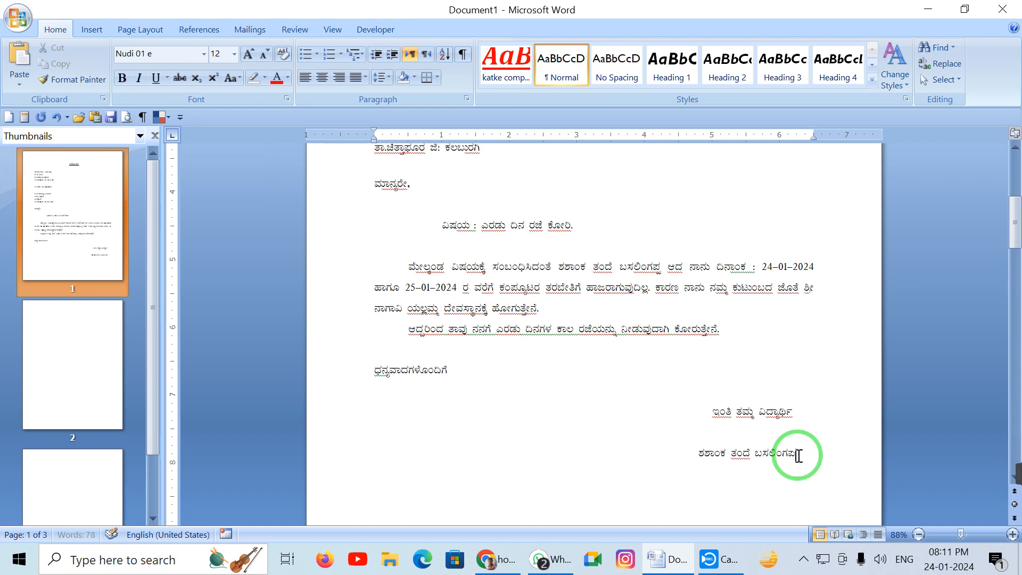
text(ರ್ಘಫ)
key(BackSpace)
text(ಪ)
key(Tab)
key(Tab)
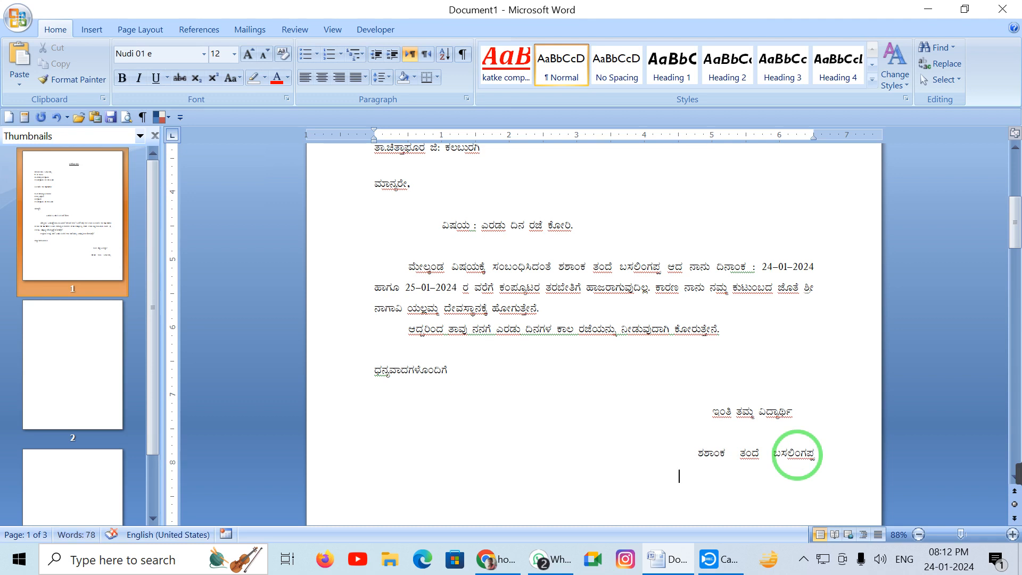
Left-align the signature name lines and type the taluk and district line beneath the name
drag(712, 484, 558, 433)
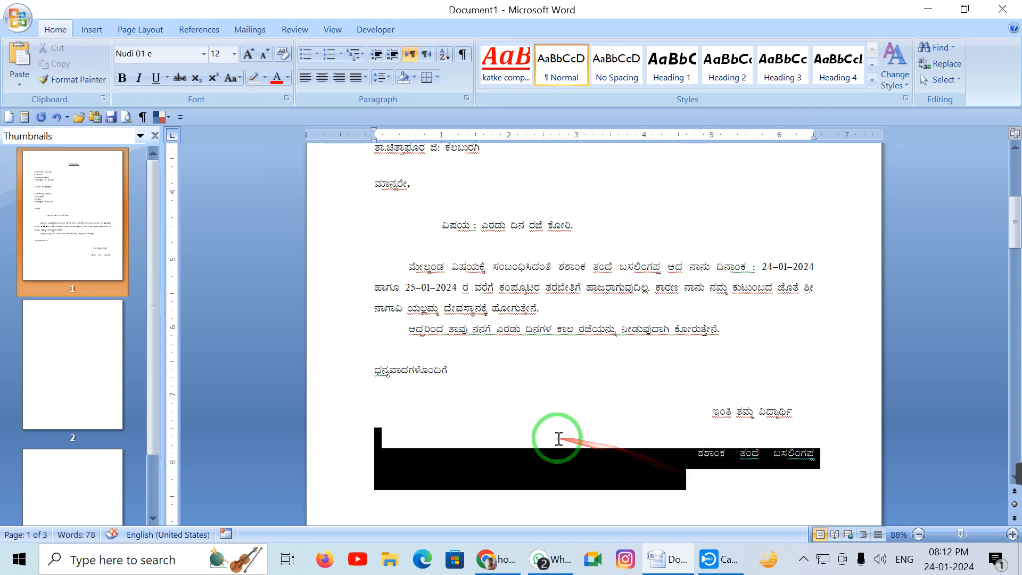
click(302, 79)
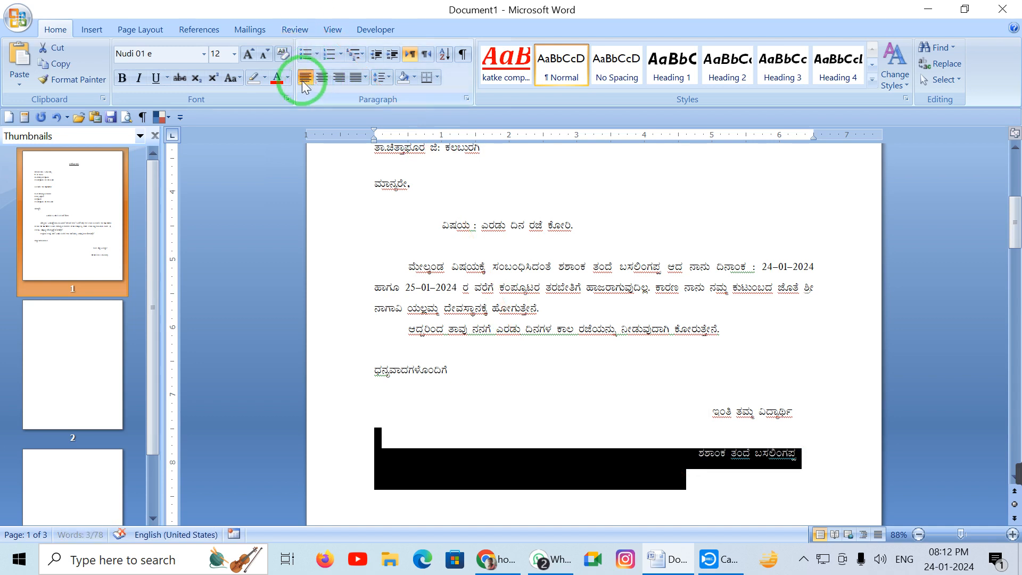
click(700, 481)
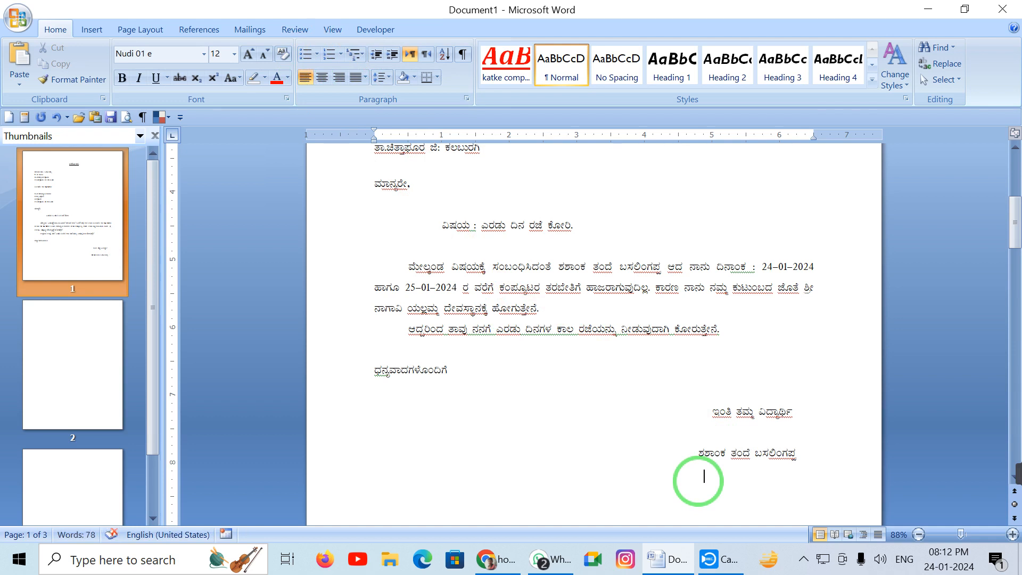
text(ತಾ.ಚಿತ್ತಾಪೂರ)
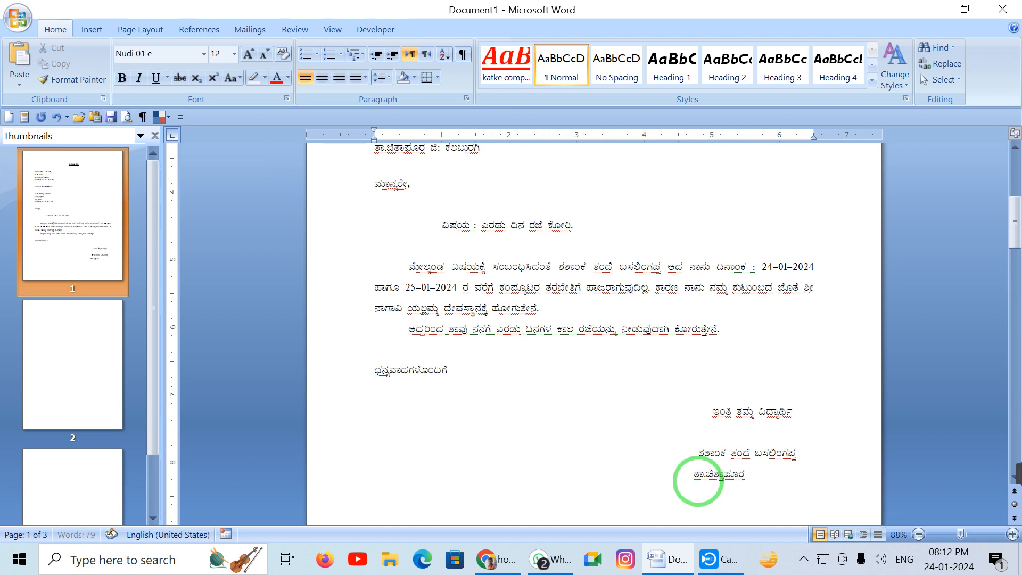
text( ಜಿ: ಕಲಬುರಗಿ)
Delete the empty lines at the top of page 2 that create an extra page
scroll(703, 468, down, 3)
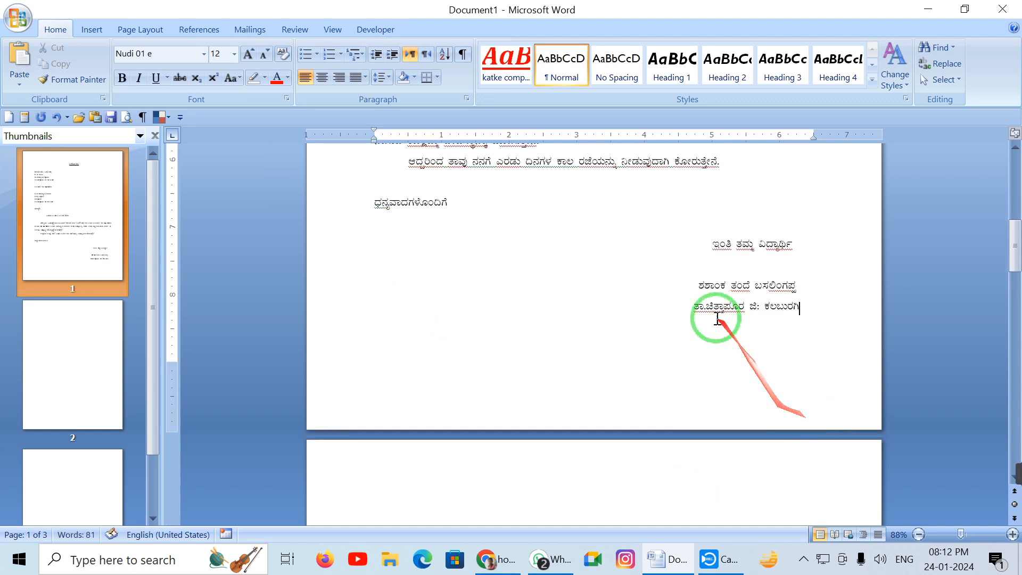
click(693, 311)
click(692, 291)
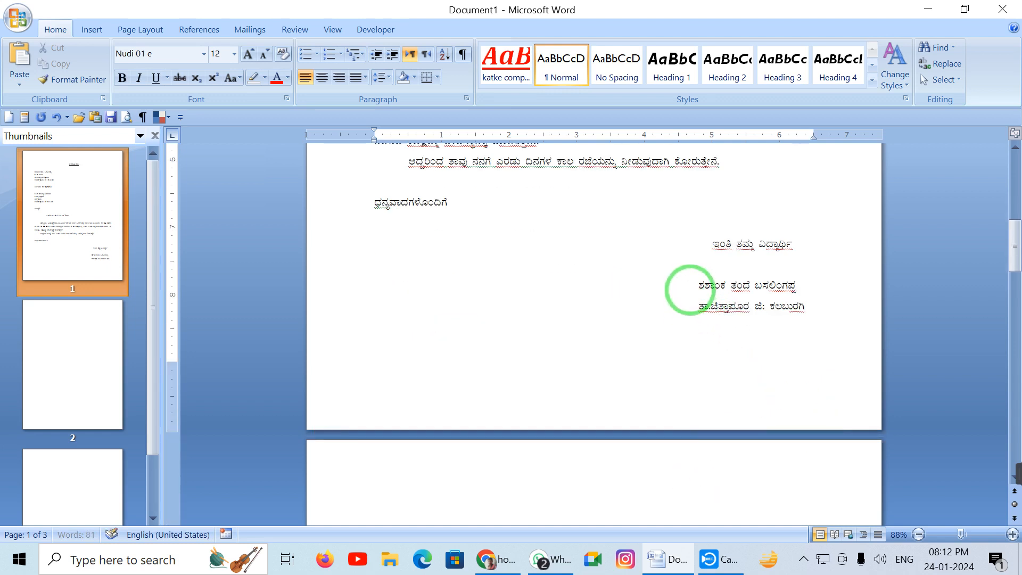
click(628, 478)
key(BackSpace)
key(BackSpace)
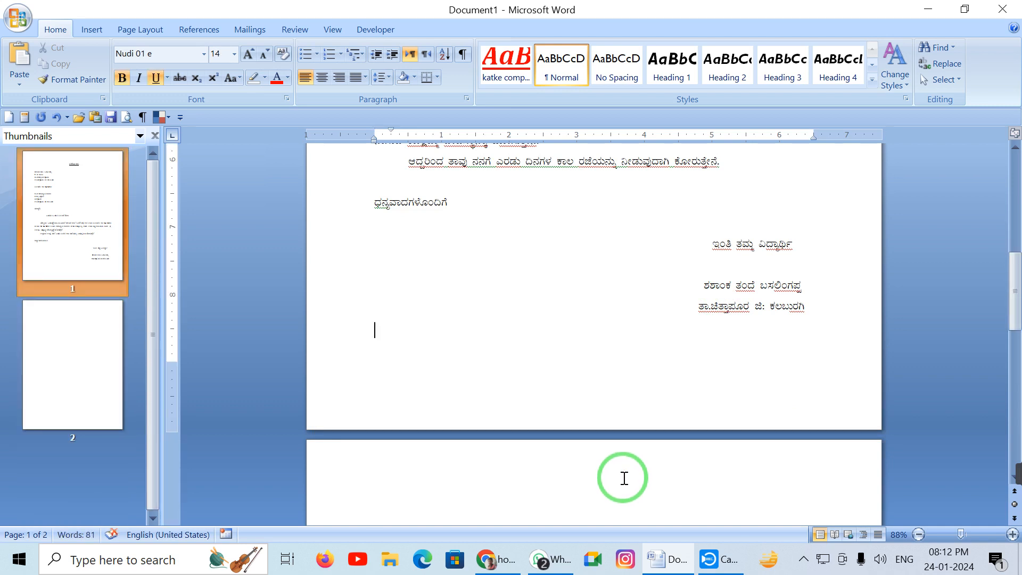
Delete the blank second page and scroll through the letter to confirm it fits on one page
key(Delete)
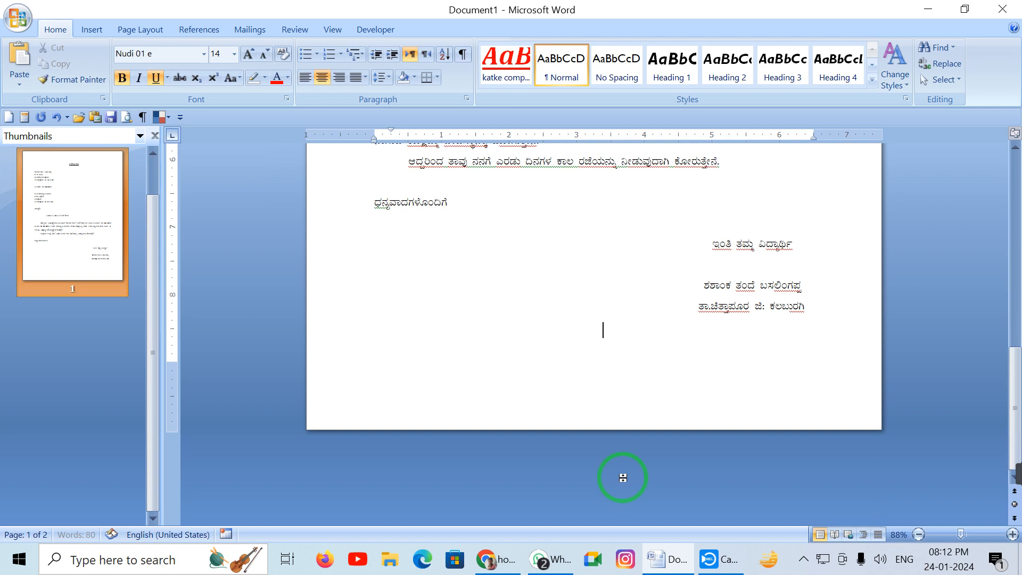
scroll(623, 478, up, 5)
scroll(607, 448, up, 2)
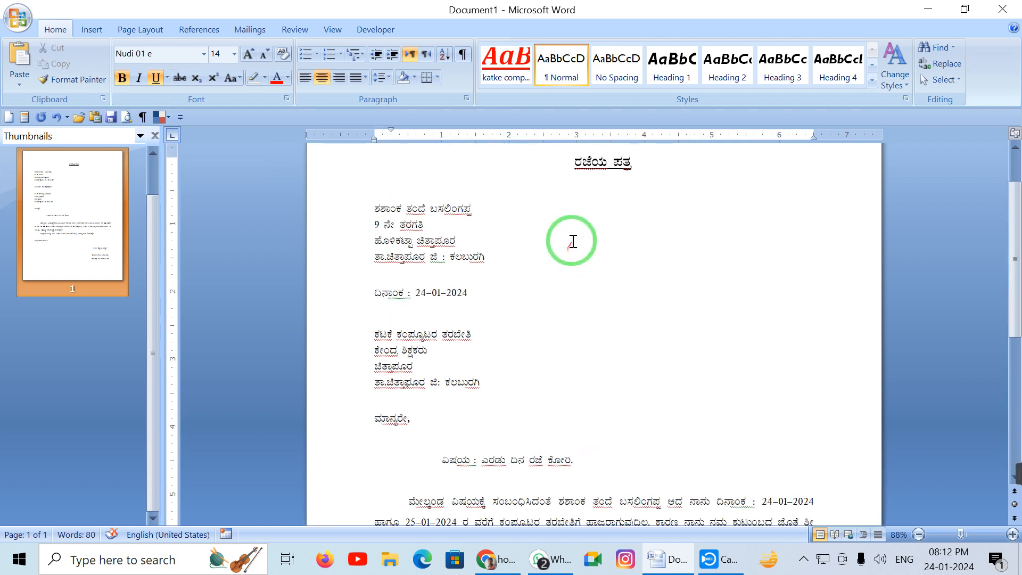
scroll(568, 253, down, 3)
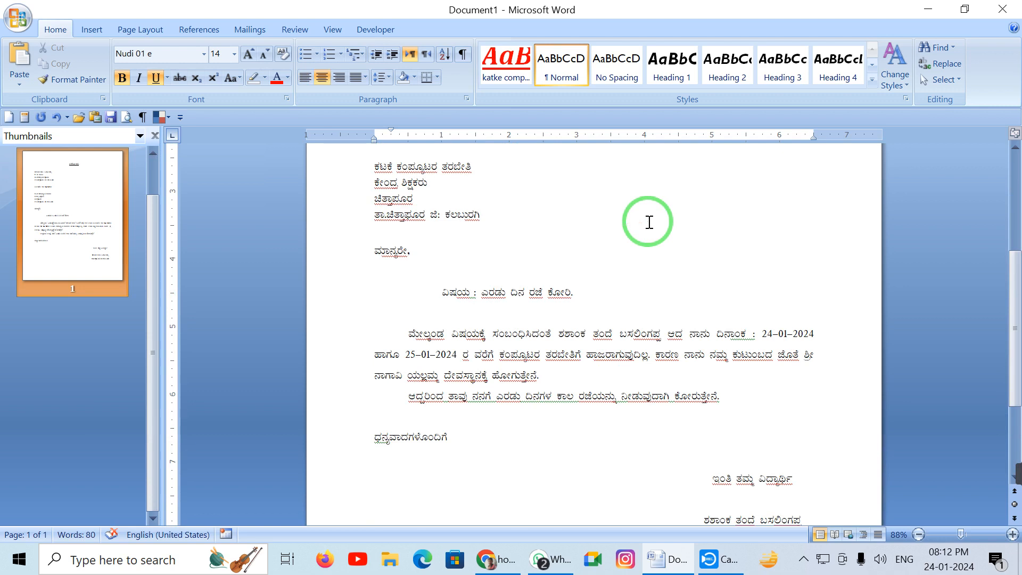
scroll(706, 211, down, 3)
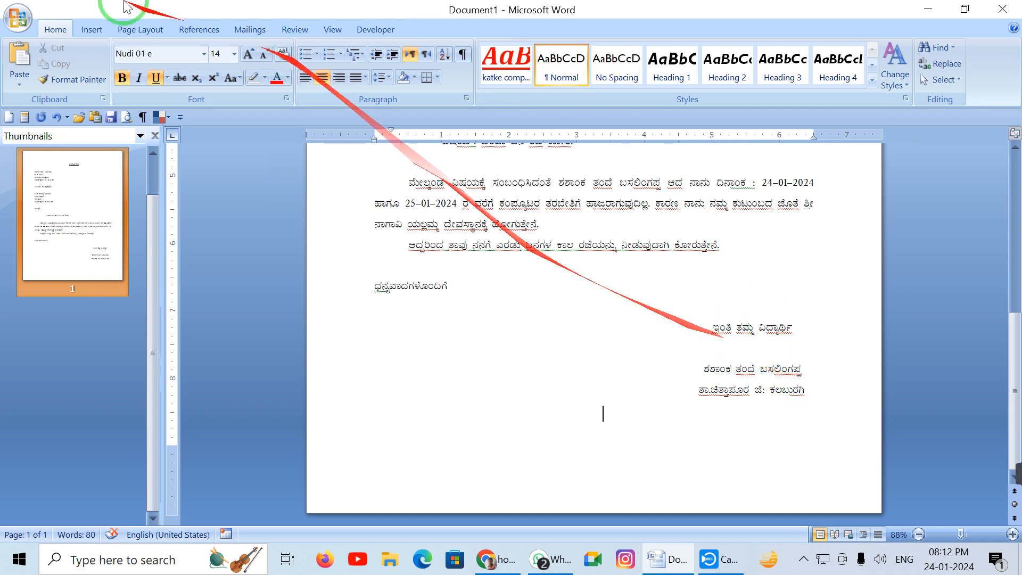
click(85, 30)
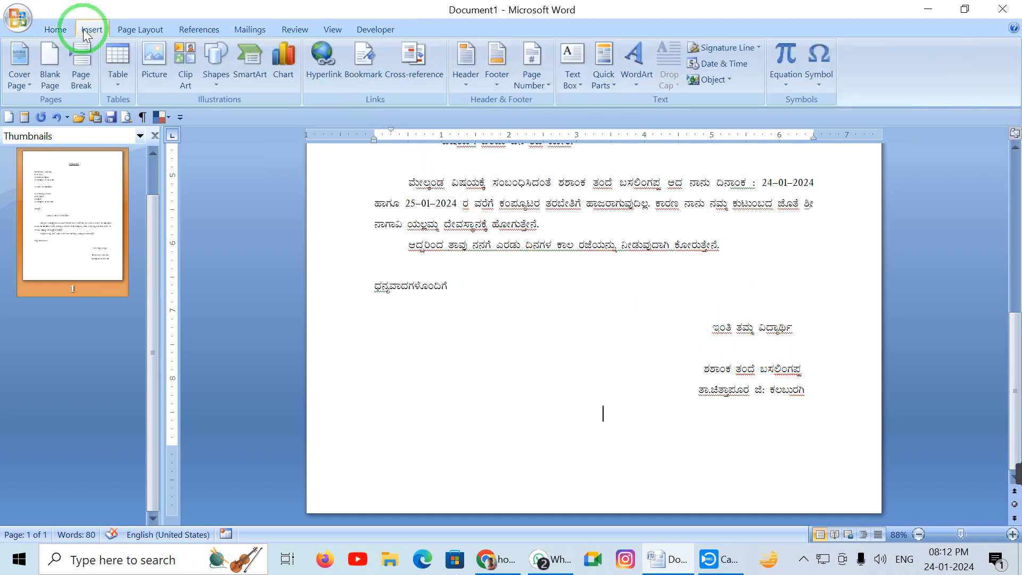
Insert a new embedded Bitmap Image object into the letter
click(723, 79)
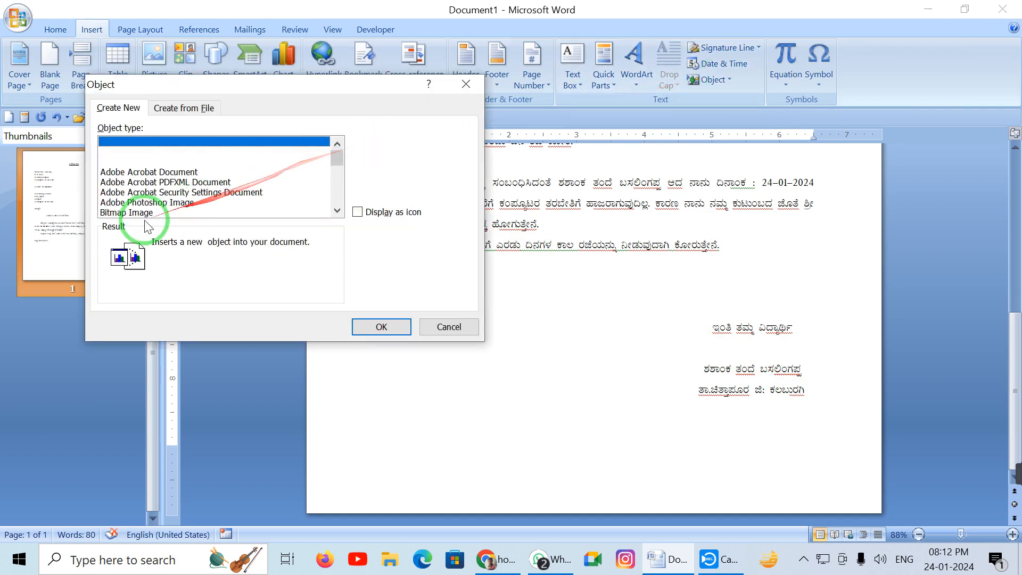
click(140, 213)
click(380, 326)
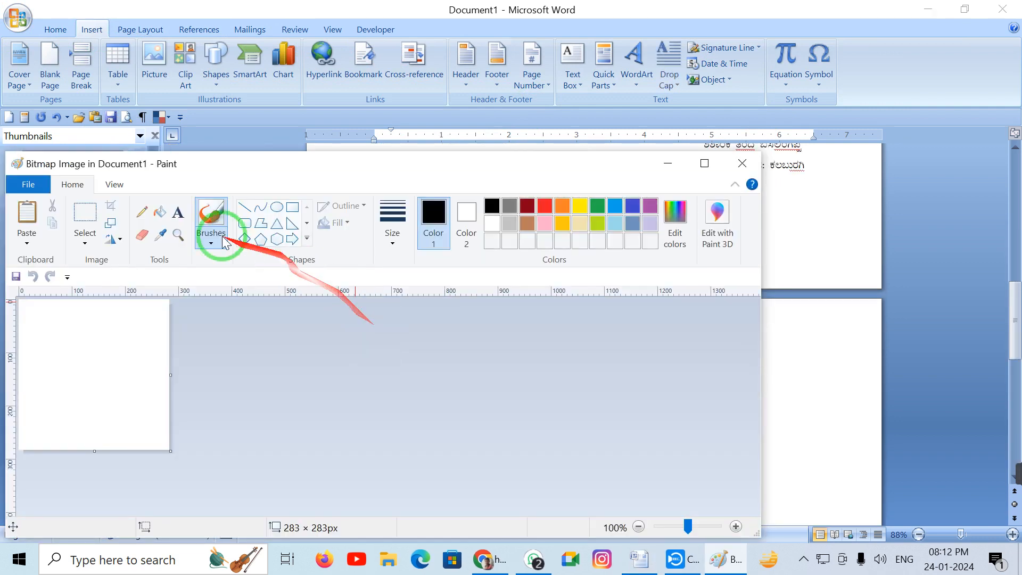
Draw a blue pencil signature stroke on the Paint canvas and close Paint to return to Word
click(141, 211)
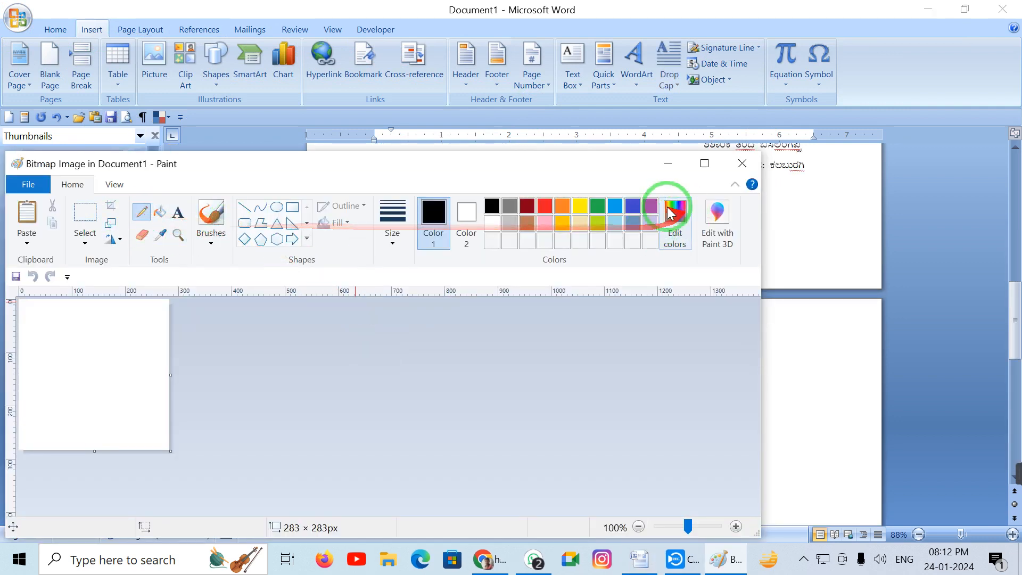
click(632, 205)
mouse_move(44, 378)
mouse_down()
mouse_move(55, 418)
mouse_move(95, 383)
mouse_move(71, 353)
mouse_move(119, 319)
mouse_move(123, 338)
mouse_move(93, 414)
mouse_move(155, 354)
mouse_up()
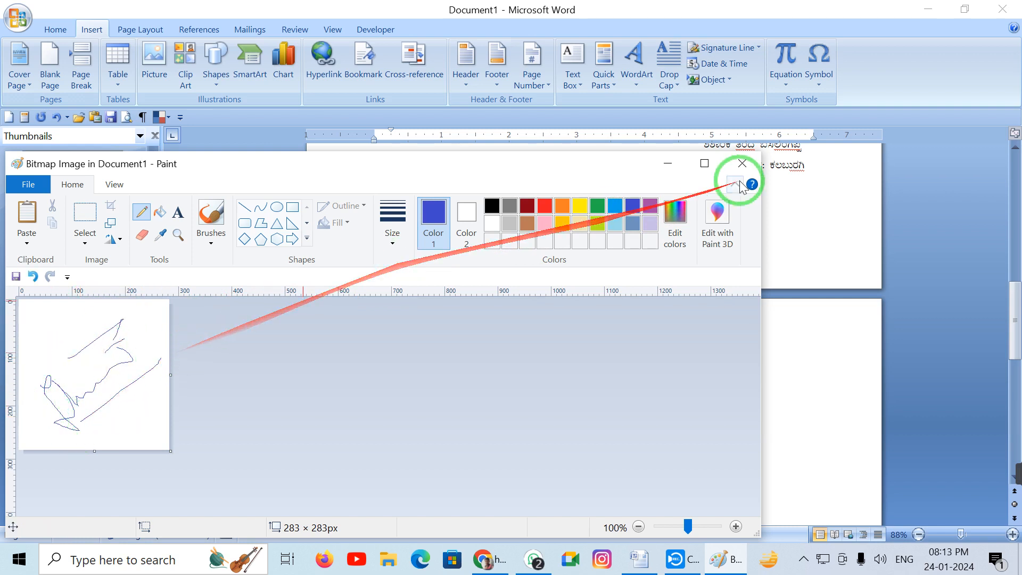
click(742, 162)
Set the signature picture's text wrapping to In Front of Text
click(598, 445)
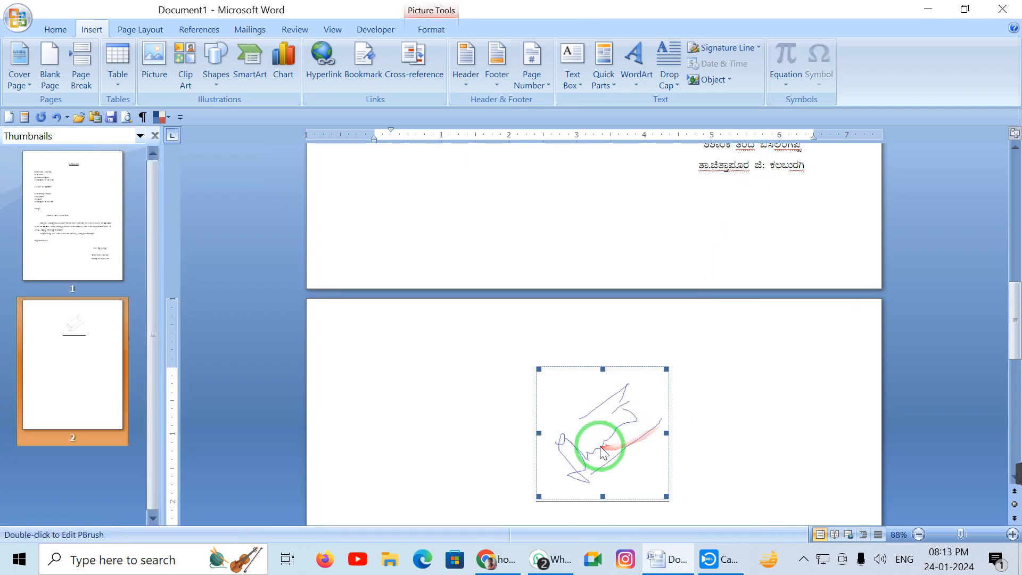
click(426, 31)
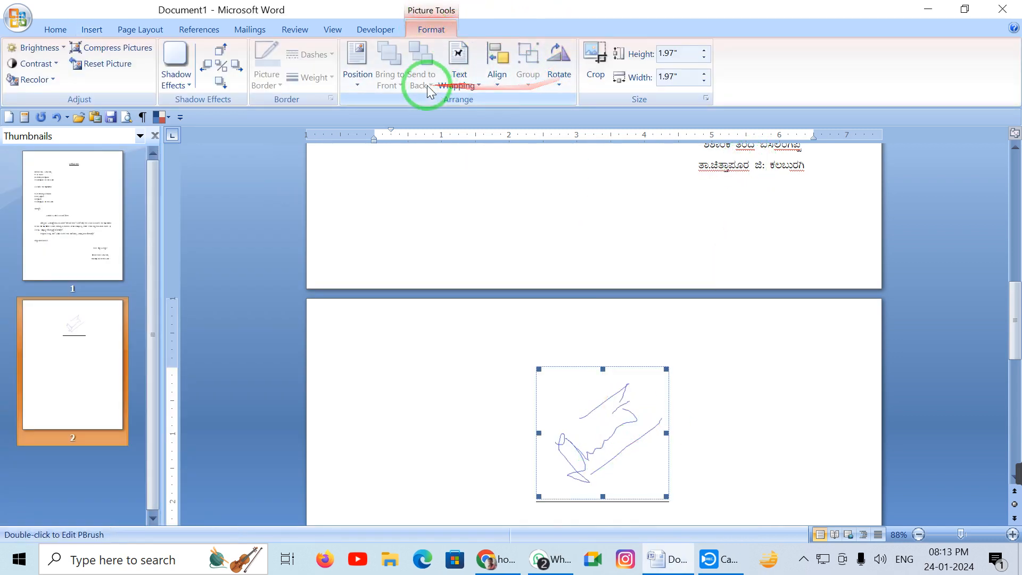
click(458, 75)
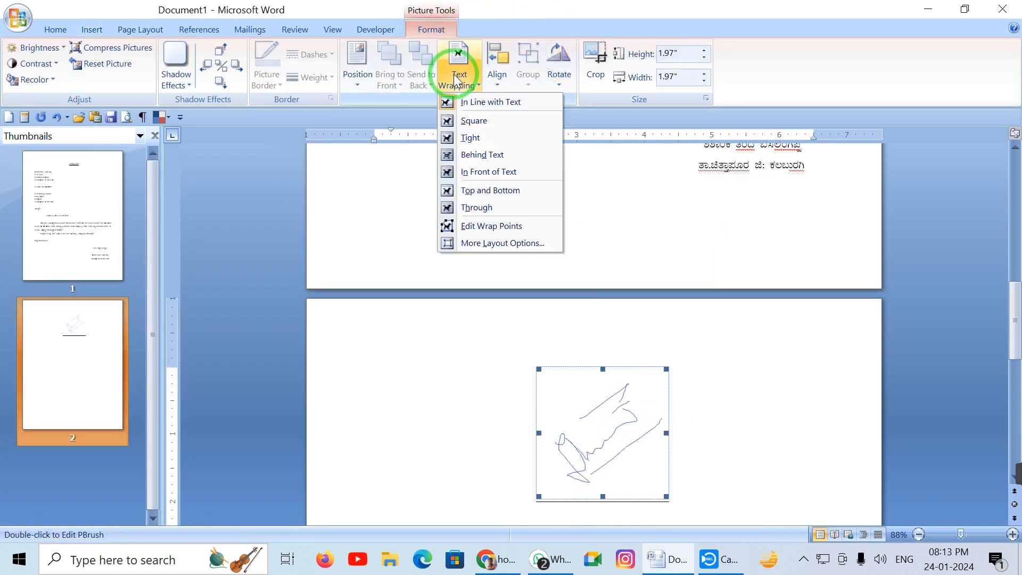
click(500, 171)
Move the signature above the right-aligned sign-off and shrink it from a corner handle
click(620, 317)
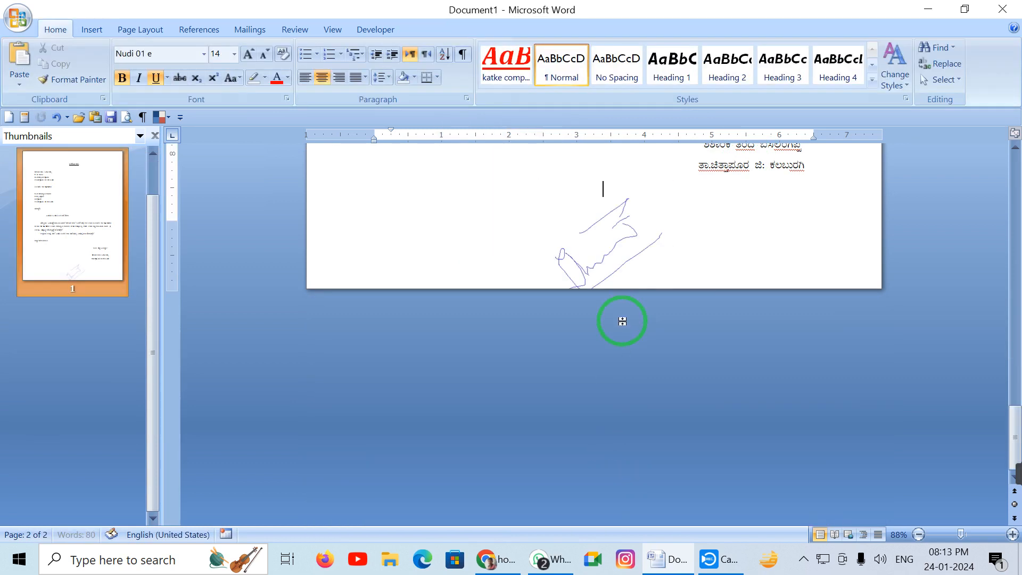
scroll(621, 316, up, 2)
mouse_move(603, 392)
mouse_down()
mouse_move(620, 298)
mouse_move(661, 269)
mouse_up()
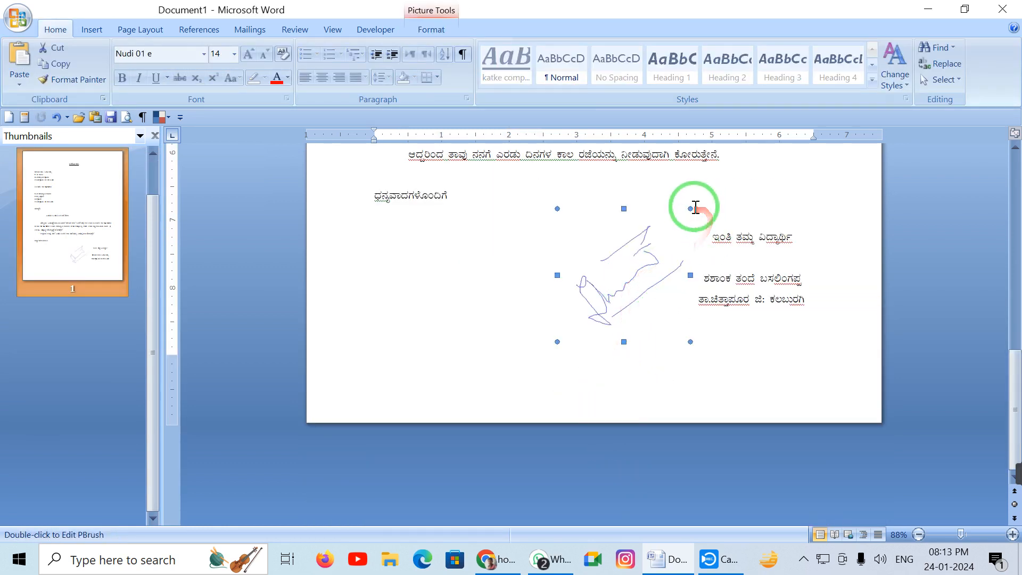
mouse_move(688, 209)
mouse_down()
mouse_move(643, 289)
mouse_move(646, 253)
mouse_move(602, 294)
mouse_move(661, 279)
mouse_move(757, 206)
mouse_move(758, 216)
mouse_up()
click(847, 284)
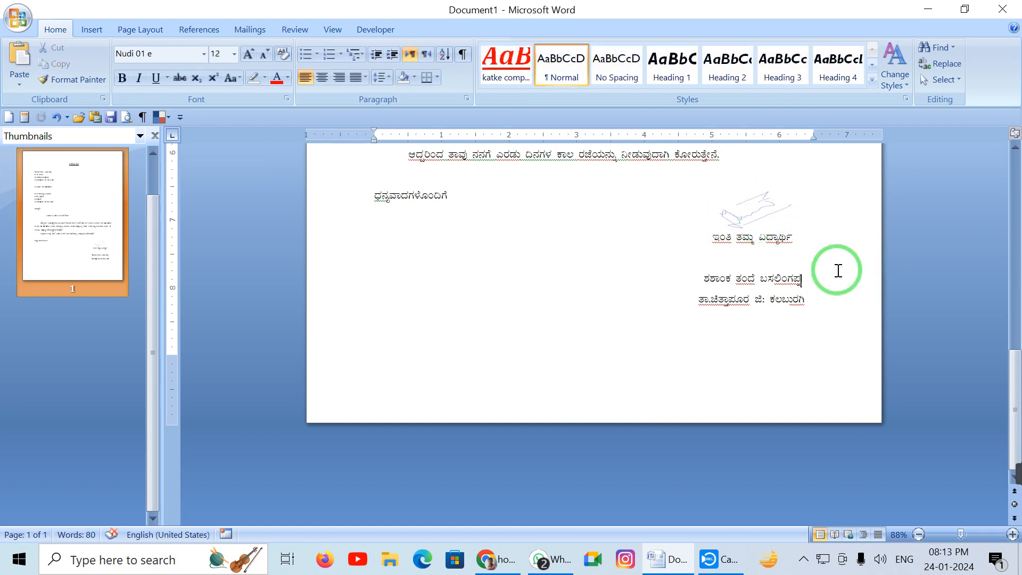
scroll(846, 282, up, 5)
Collapse the ribbon with Ctrl+F1 and show the letter in Print Preview with Ctrl+F2
scroll(838, 270, up, 3)
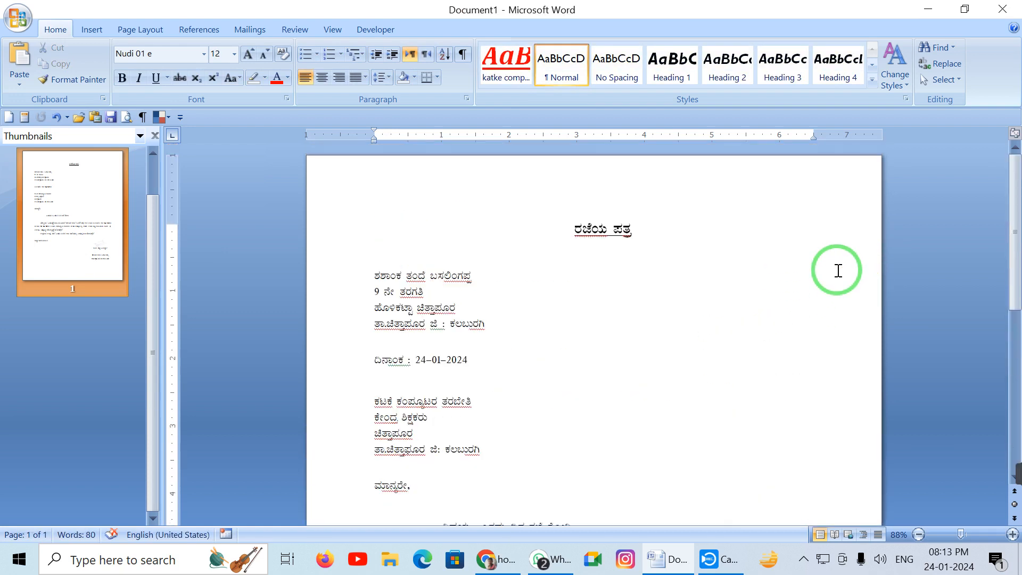
key(ctrl+F1)
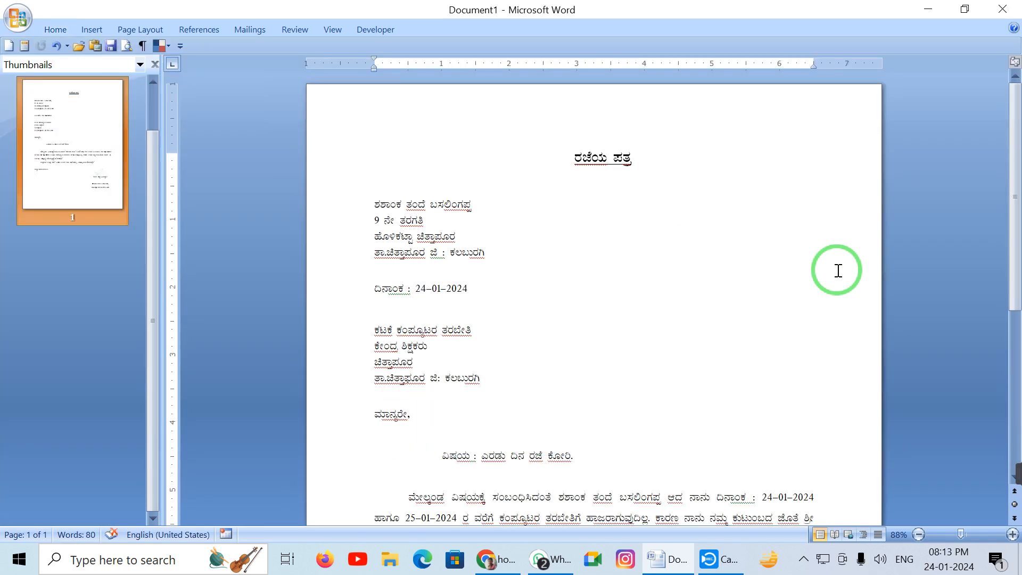
scroll(830, 269, down, 2)
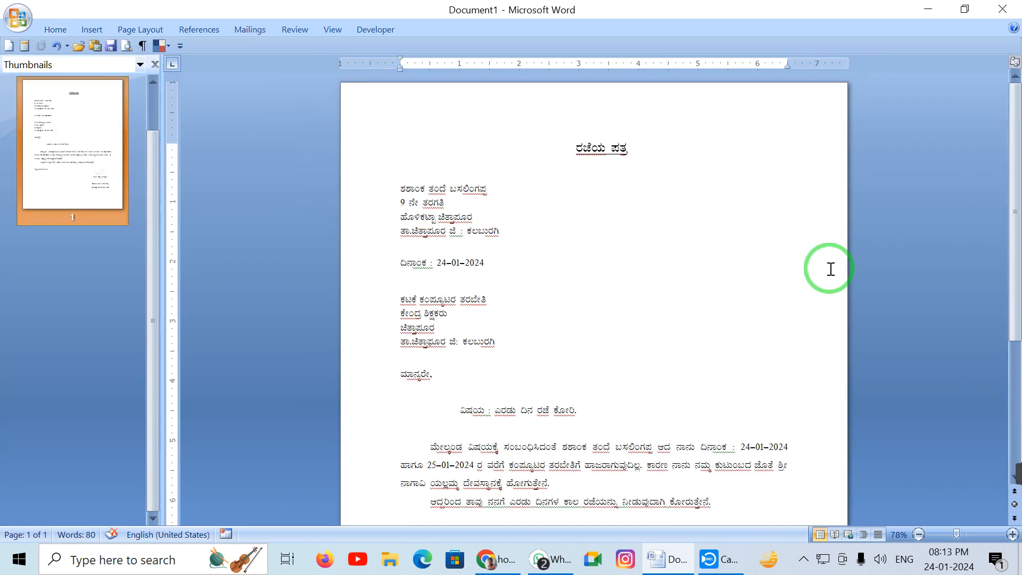
scroll(830, 269, up, 1)
scroll(830, 269, down, 3)
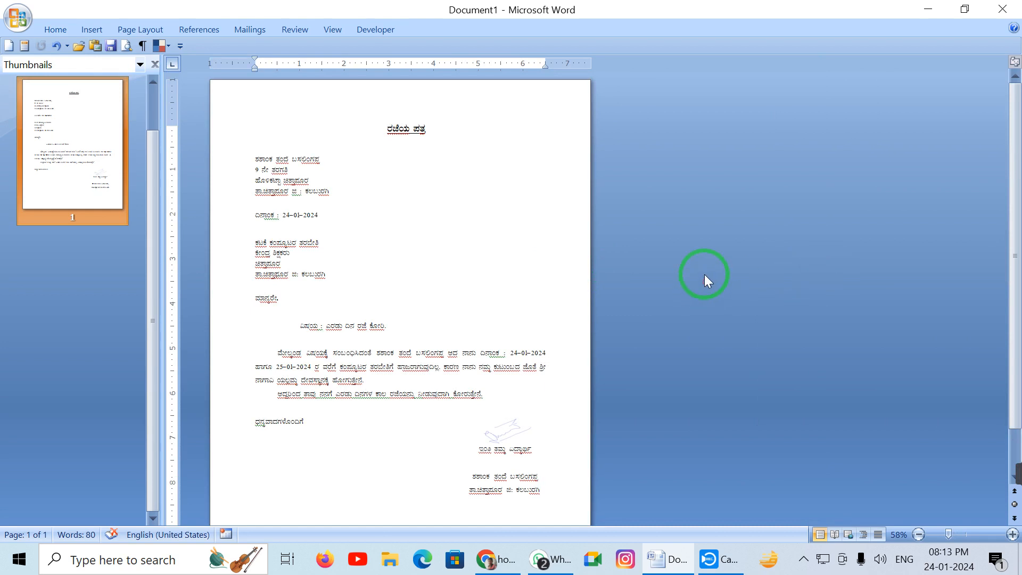
key(ctrl+F2)
scroll(422, 212, up, 1)
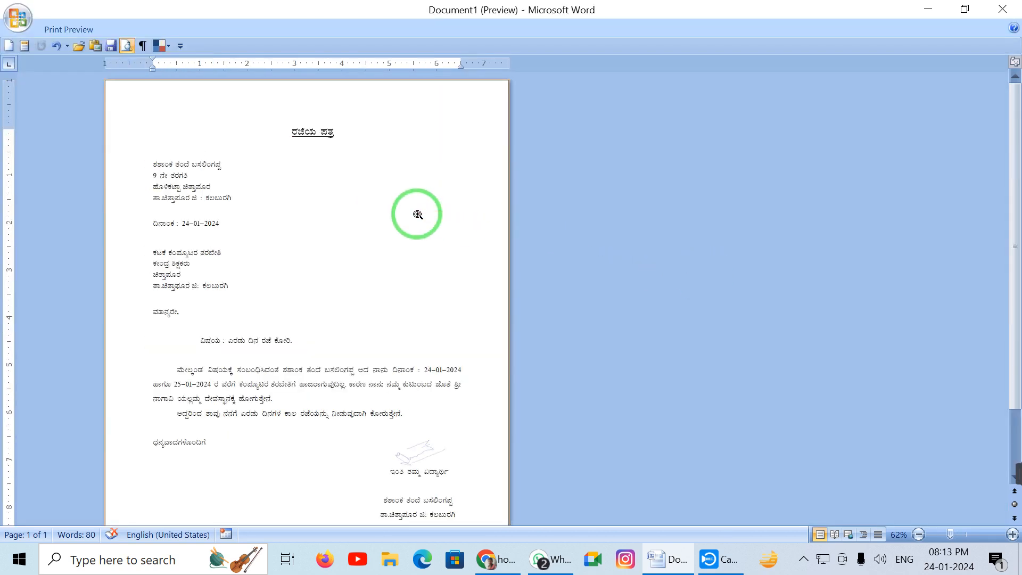
key(ctrl+F1)
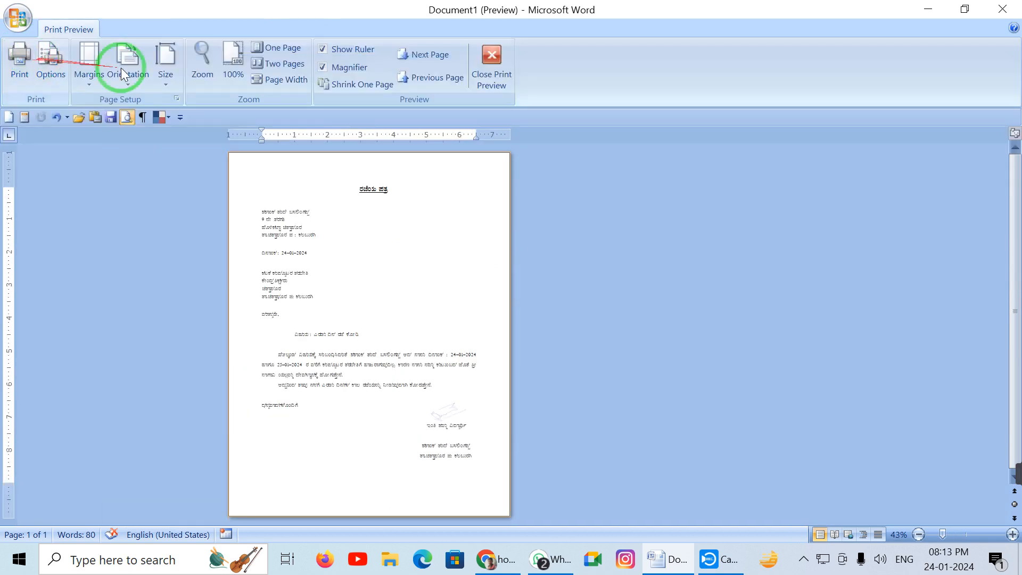
click(281, 54)
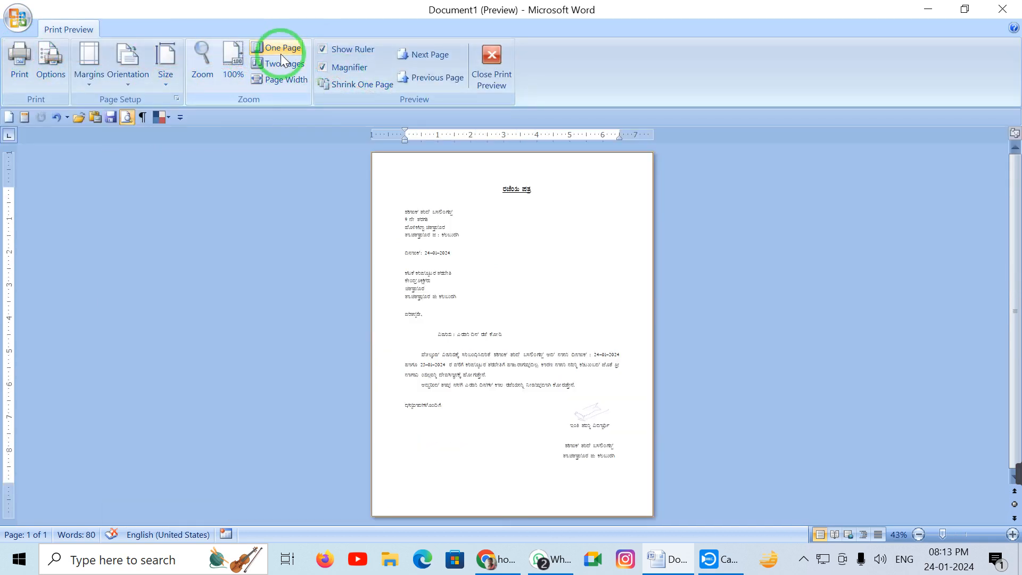
key(ctrl+F1)
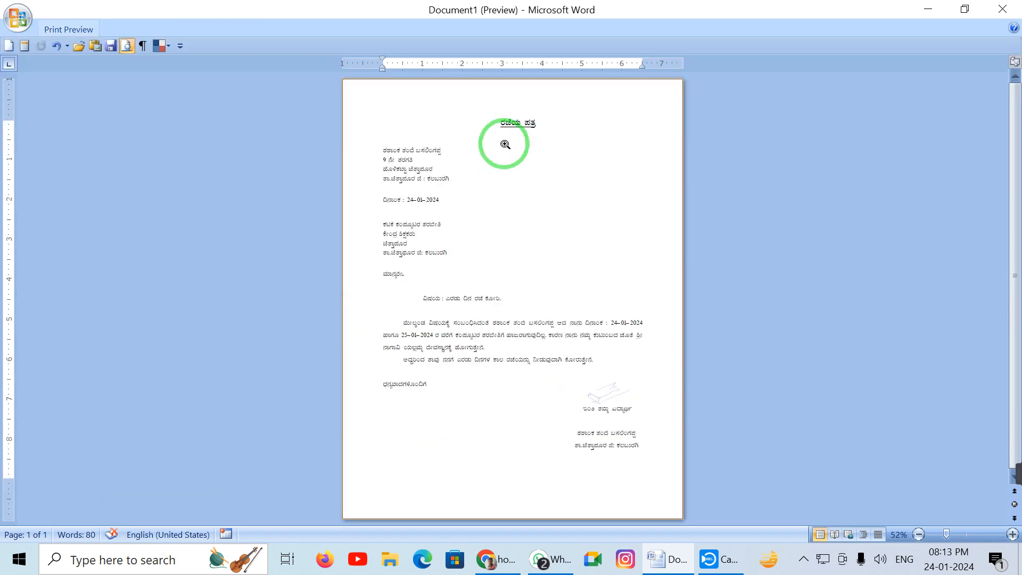
click(560, 213)
click(558, 213)
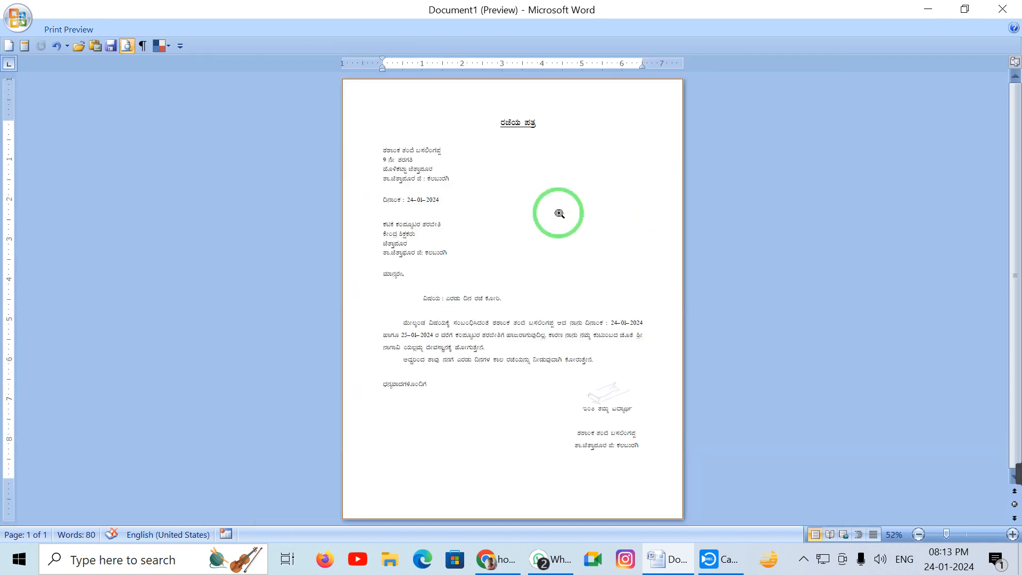